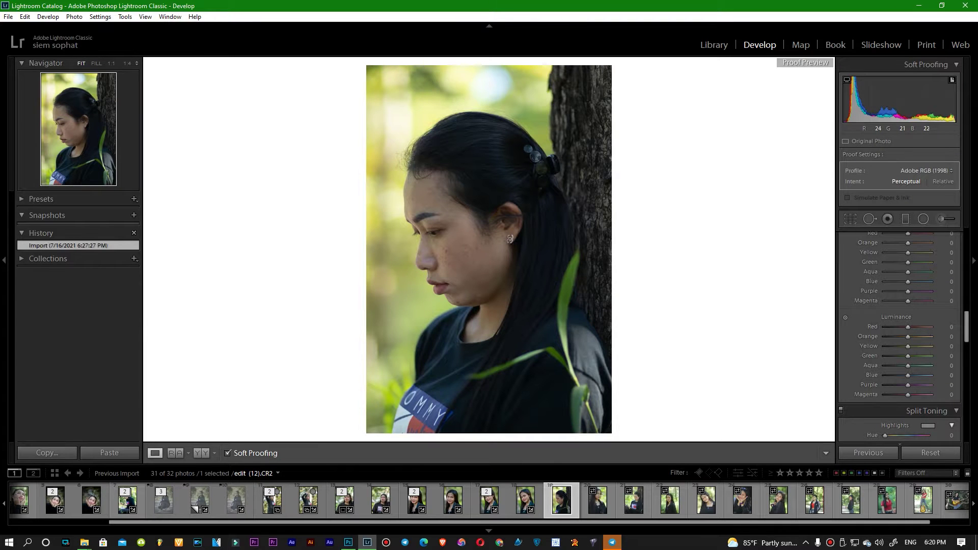
Zoom to 1:4 and paste the copied HSL and split-toning develop settings onto the portrait
{"action": "key", "text": "z"}
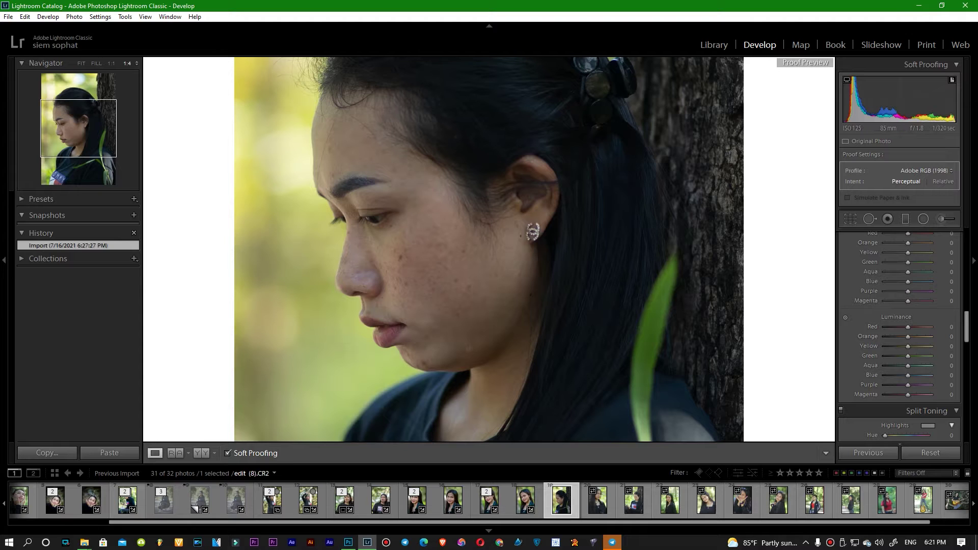
{"action": "key", "text": "ctrl+shift+v"}
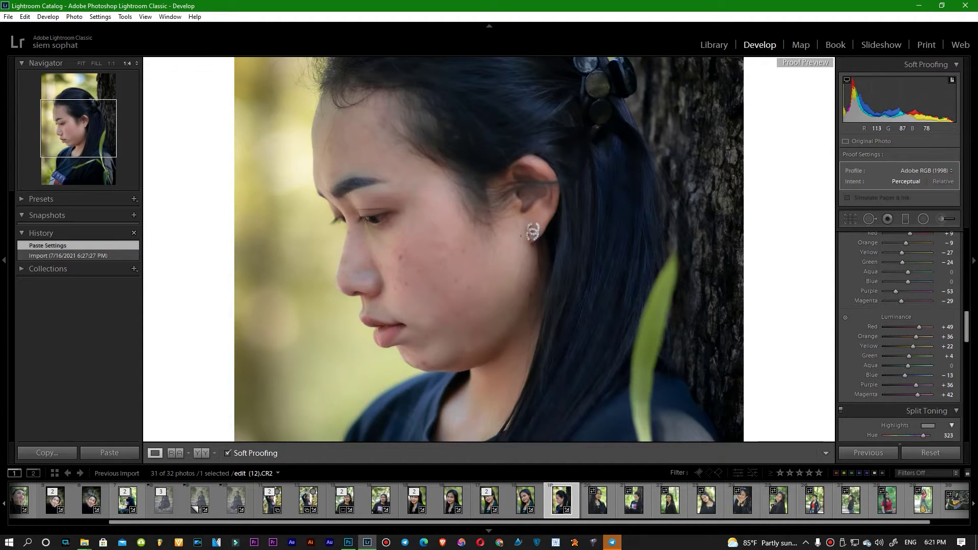
In the Basic panel, raise Texture from -45 to -14 and reset Clarity to 0
{"action": "key", "text": "z"}
{"action": "key", "text": "z"}
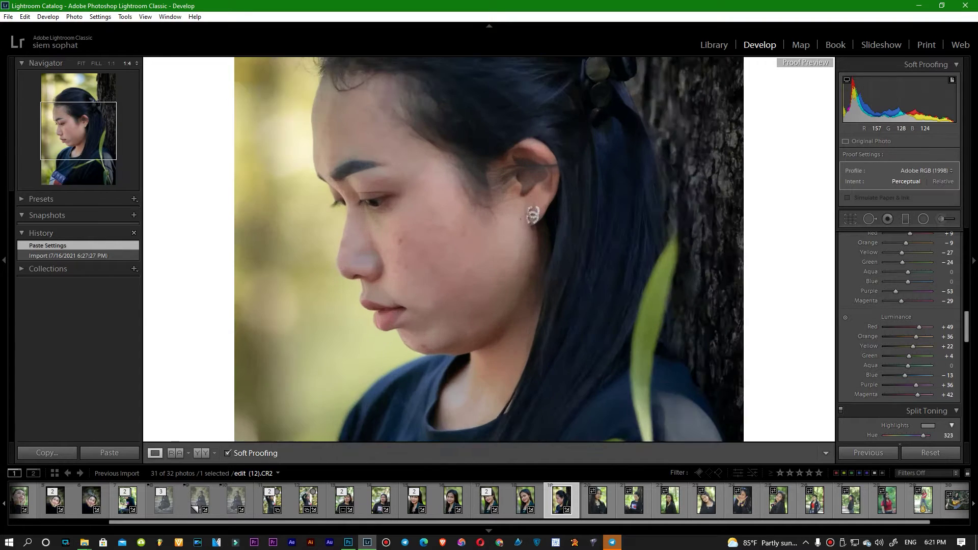
{"action": "key", "text": "z"}
{"action": "scroll", "coordinate": [899, 316], "scroll_direction": "up", "scroll_amount": 5}
{"action": "left_click_drag", "start_coordinate": [897, 308], "coordinate": [906, 307]}
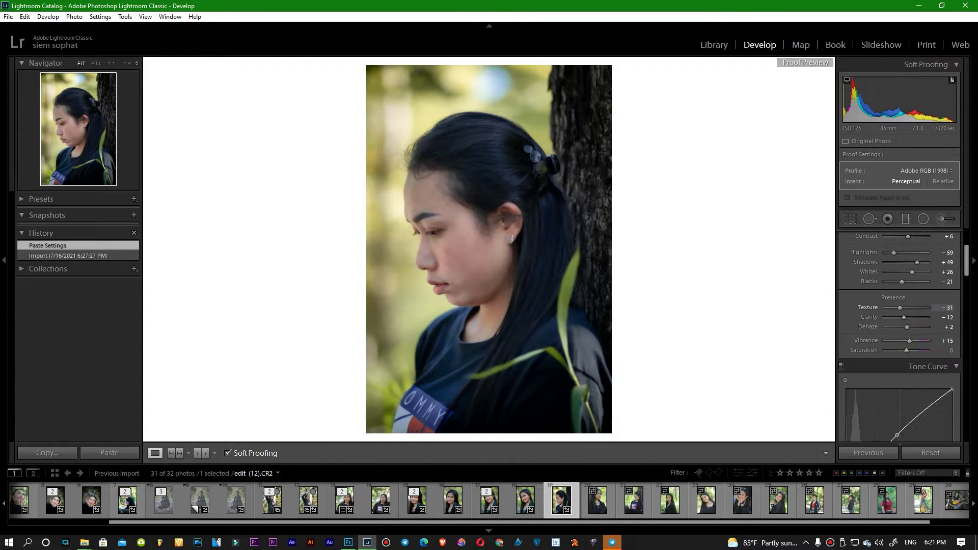
{"action": "double_click", "coordinate": [869, 317]}
{"action": "key", "text": "z"}
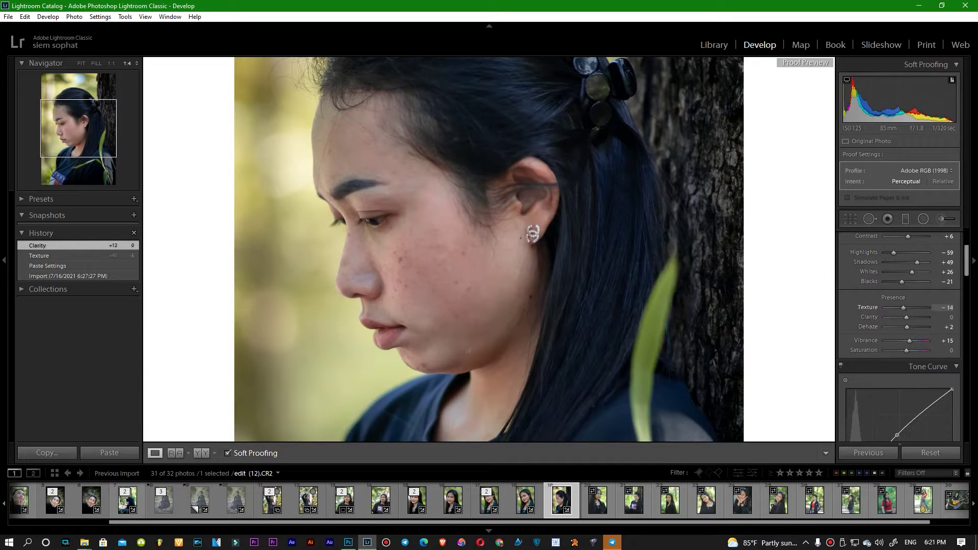
{"action": "key", "text": "Return"}
{"action": "scroll", "coordinate": [899, 332], "scroll_direction": "up", "scroll_amount": 3}
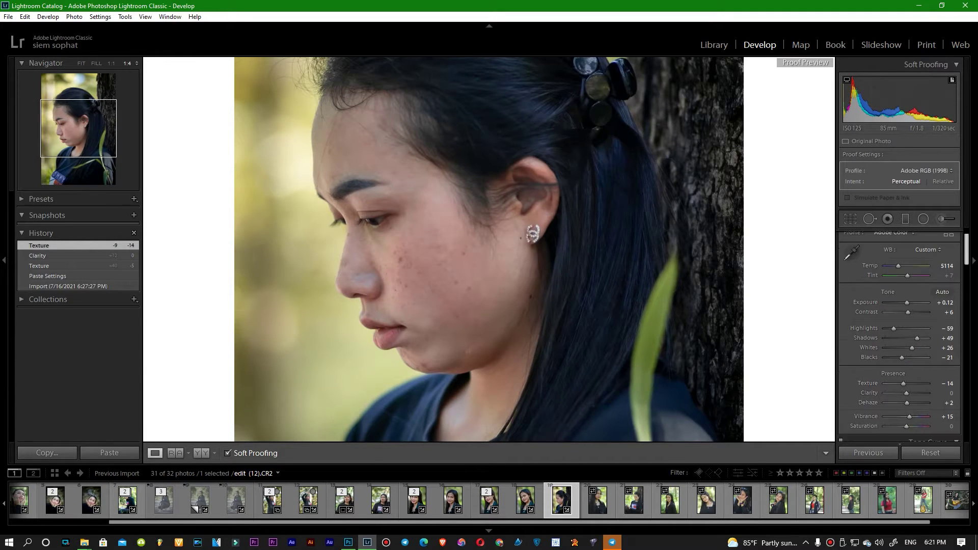
{"action": "left_click", "coordinate": [943, 272]}
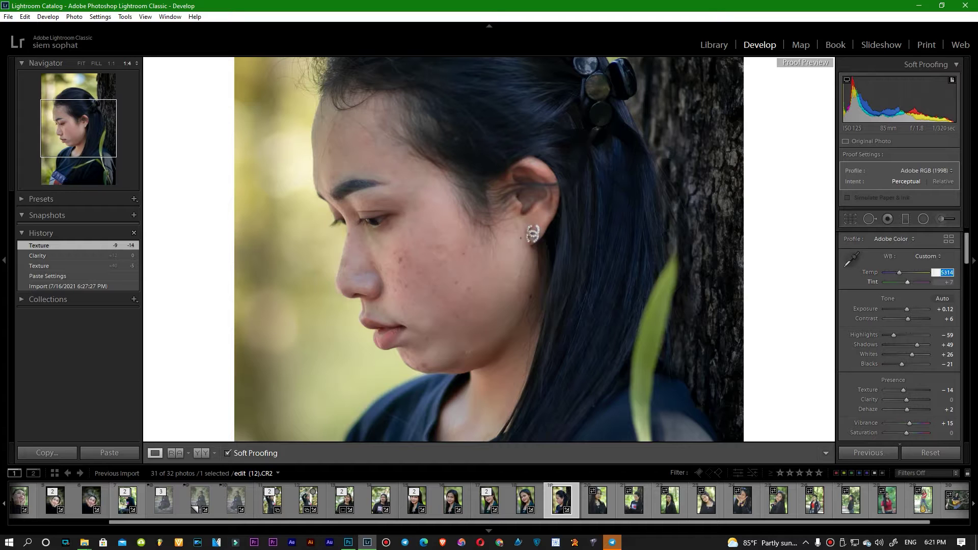
{"action": "scroll", "coordinate": [897, 304], "scroll_direction": "down", "scroll_amount": 3}
{"action": "scroll", "coordinate": [897, 304], "scroll_direction": "down", "scroll_amount": 2}
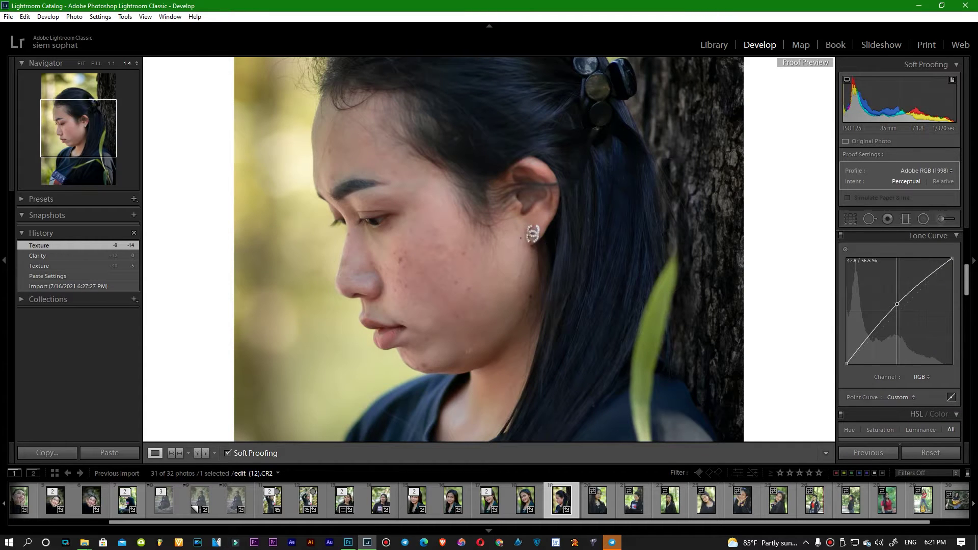
Pull the Tone Curve midpoint down to darken the photo slightly
{"action": "left_click_drag", "start_coordinate": [898, 304], "coordinate": [904, 314]}
{"action": "scroll", "coordinate": [899, 309], "scroll_direction": "down", "scroll_amount": 5}
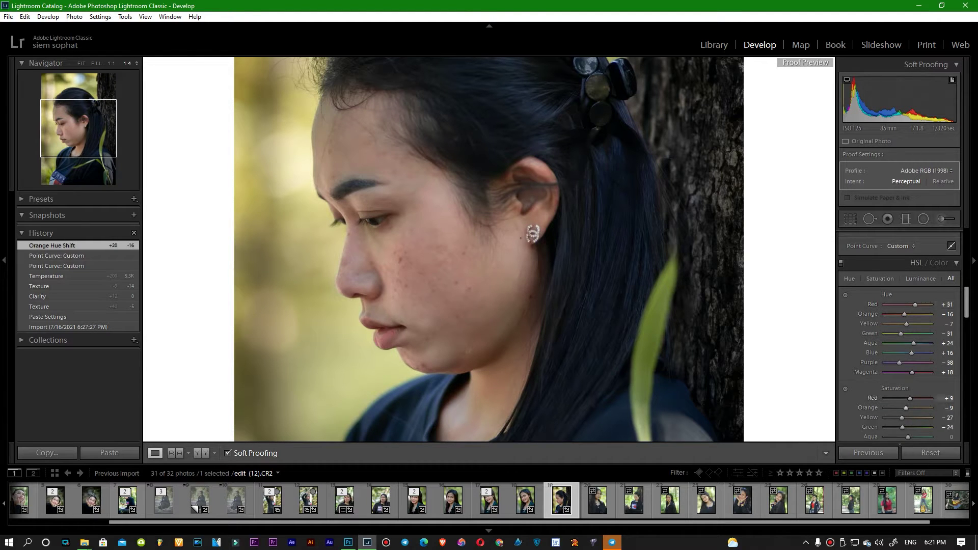
{"action": "left_click", "coordinate": [464, 224]}
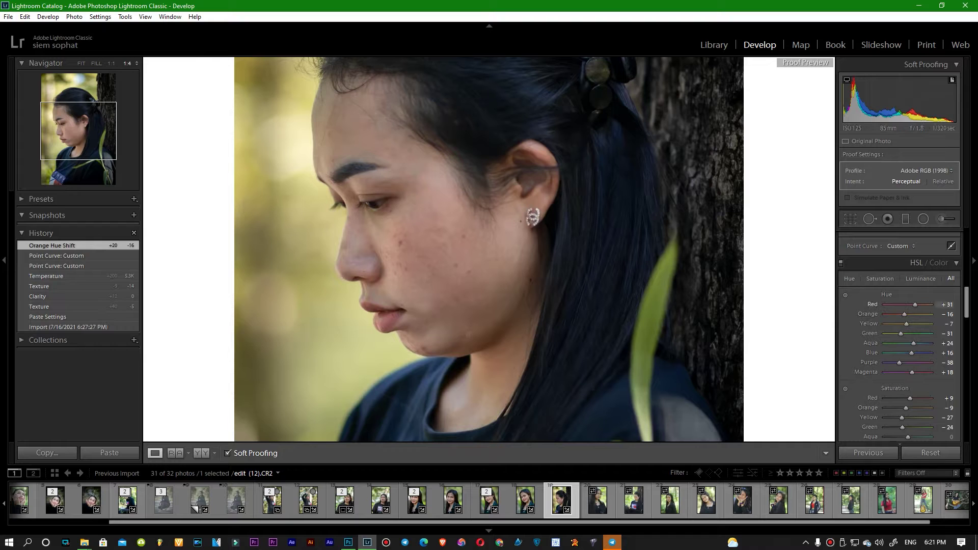
Lower HSL luminance to Red 33 and Orange 29
{"action": "scroll", "coordinate": [942, 304], "scroll_direction": "down", "scroll_amount": 6}
{"action": "scroll", "coordinate": [942, 272], "scroll_direction": "down", "scroll_amount": 2}
{"action": "left_click_drag", "start_coordinate": [919, 272], "coordinate": [914, 281]}
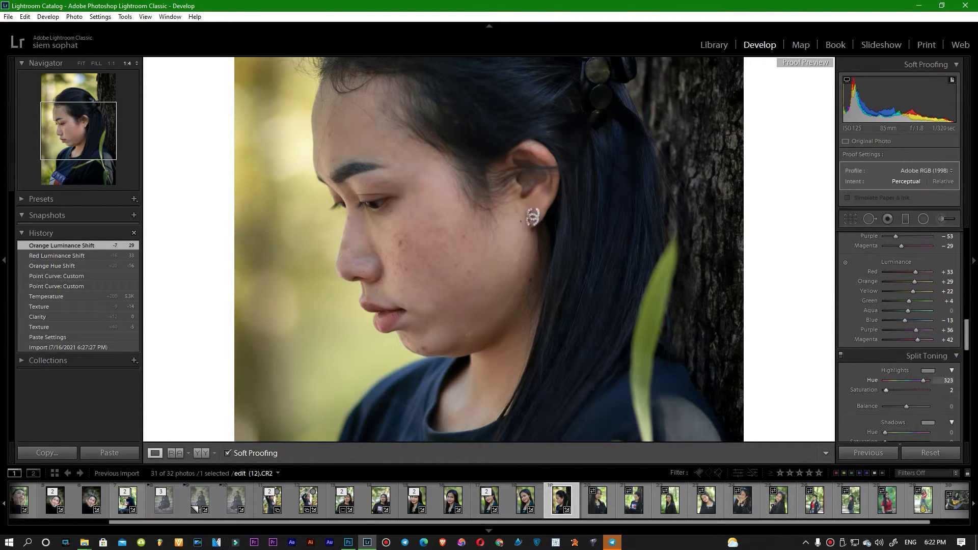
Set the split-toning highlight hue to 218 at saturation 5
{"action": "left_click", "coordinate": [928, 370]}
{"action": "mouse_move", "coordinate": [885, 416]}
{"action": "left_mouse_down"}
{"action": "mouse_move", "coordinate": [817, 414]}
{"action": "mouse_move", "coordinate": [832, 417]}
{"action": "left_mouse_up"}
{"action": "left_click", "coordinate": [711, 346]}
Open the graded portrait in Photoshop as edit (12).CR2 via Edit In > Edit in Adobe Photoshop
{"action": "right_click", "coordinate": [511, 229]}
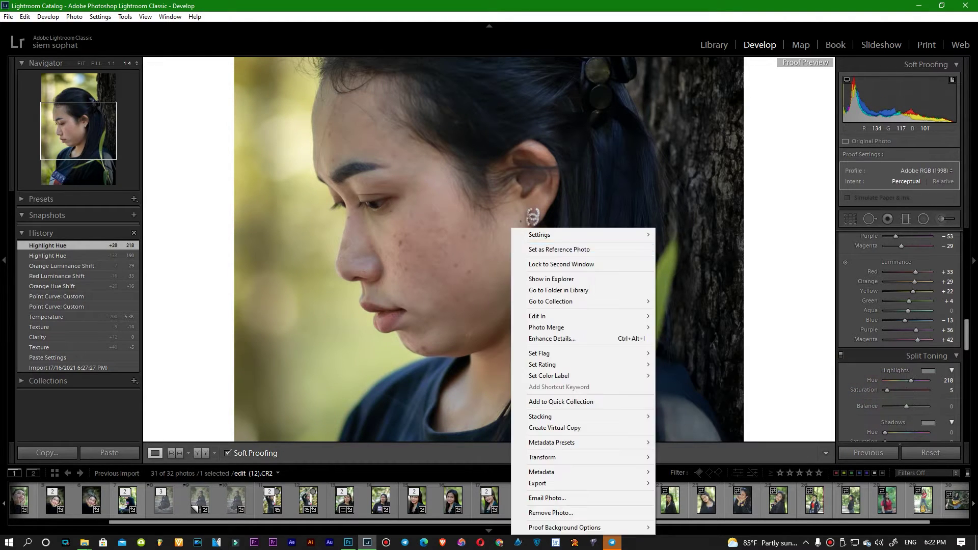
{"action": "left_click", "coordinate": [713, 317]}
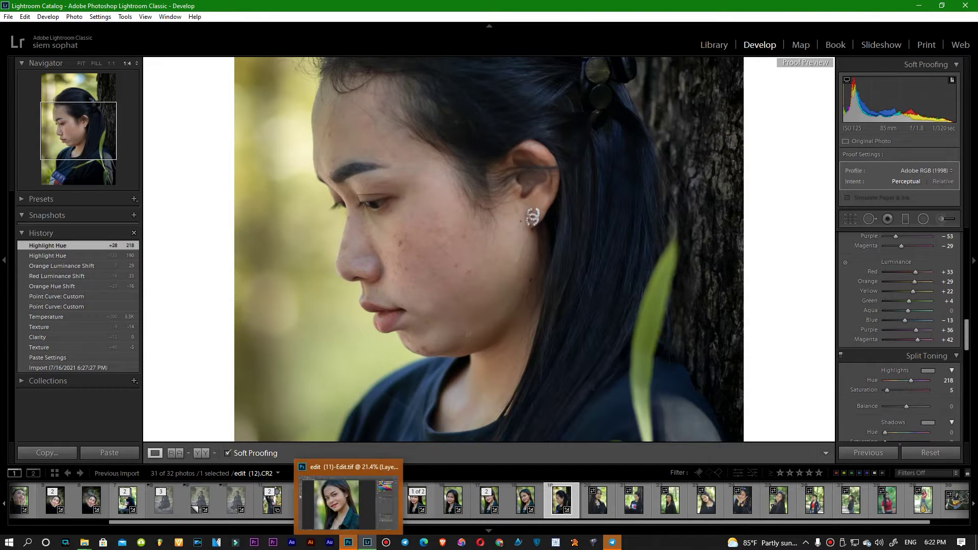
{"action": "mouse_move", "coordinate": [349, 542]}
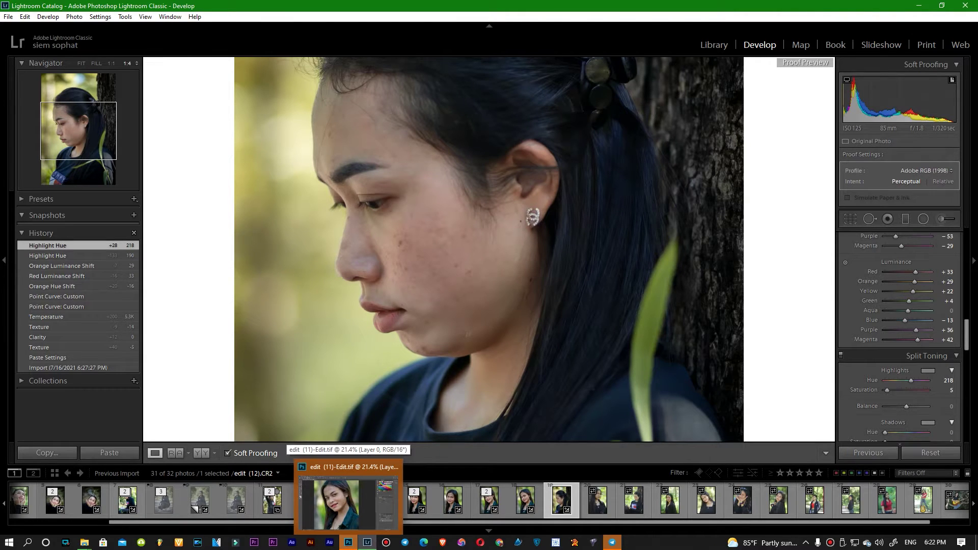
{"action": "key", "text": "ctrl+e"}
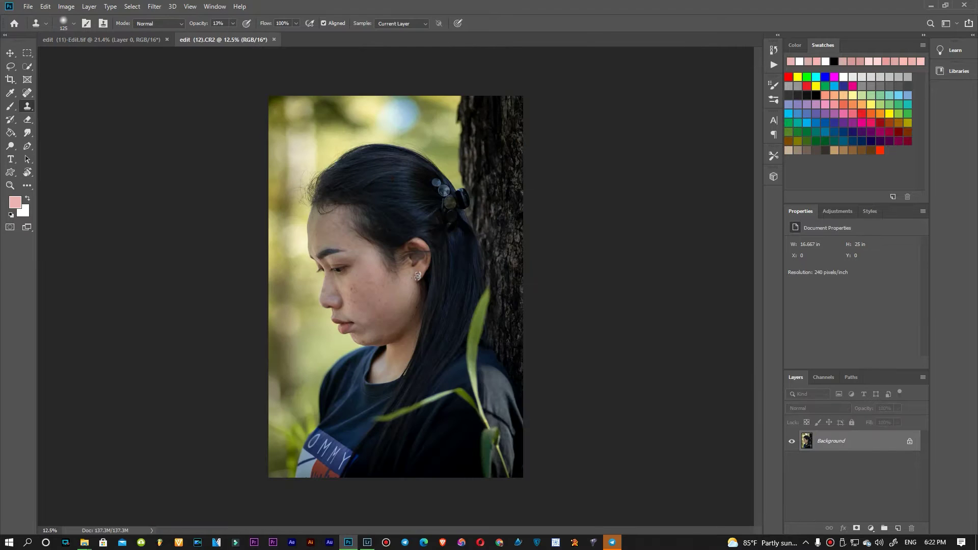
Convert the Background layer to a smart object, then rasterize it as Layer 0
{"action": "scroll", "coordinate": [379, 313], "scroll_direction": "up", "scroll_amount": 3}
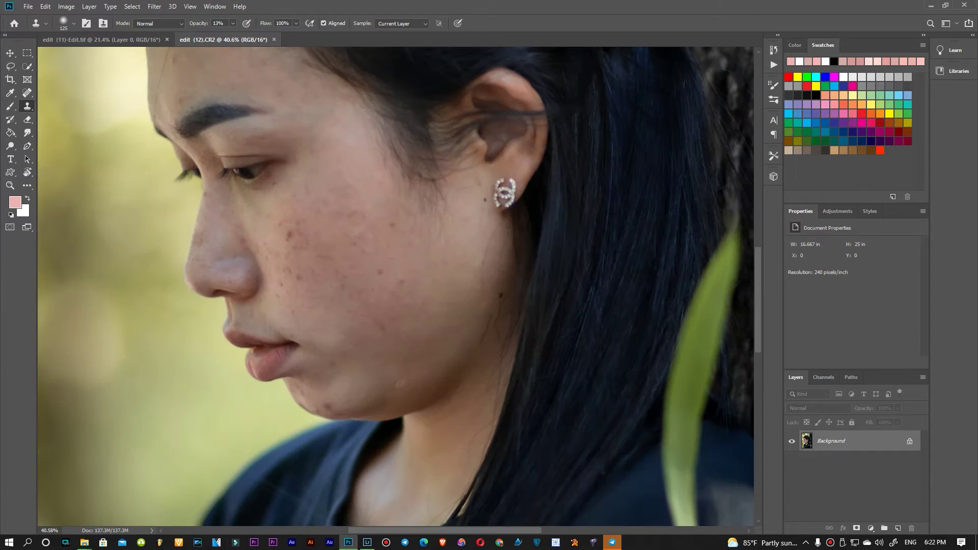
{"action": "right_click", "coordinate": [883, 434]}
{"action": "left_click", "coordinate": [926, 373]}
{"action": "right_click", "coordinate": [838, 439]}
{"action": "left_click", "coordinate": [868, 183]}
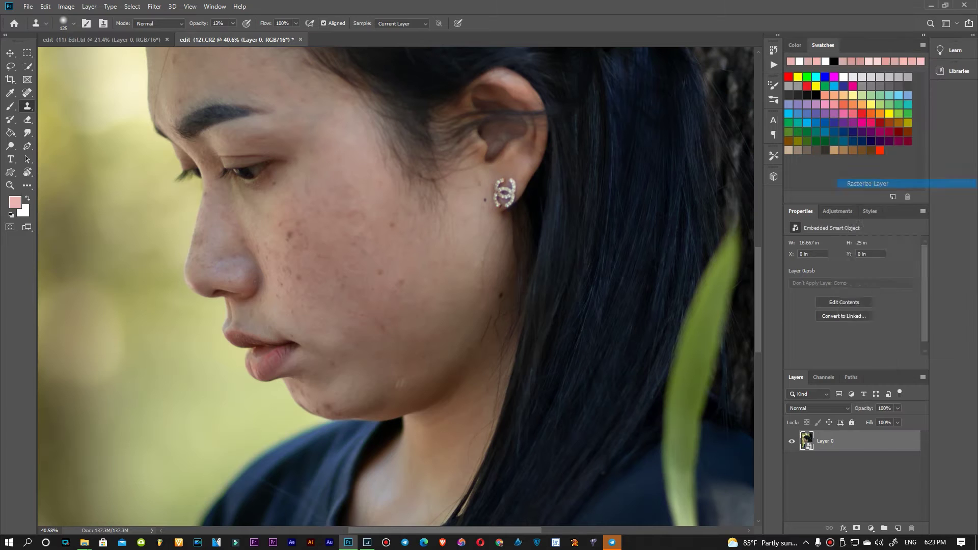
Pan across the lips, cheek and nose, enlarging the Clone Stamp brush to 400
{"action": "scroll", "coordinate": [285, 168], "scroll_direction": "up", "scroll_amount": 3}
{"action": "scroll", "coordinate": [286, 168], "scroll_direction": "up", "scroll_amount": 2}
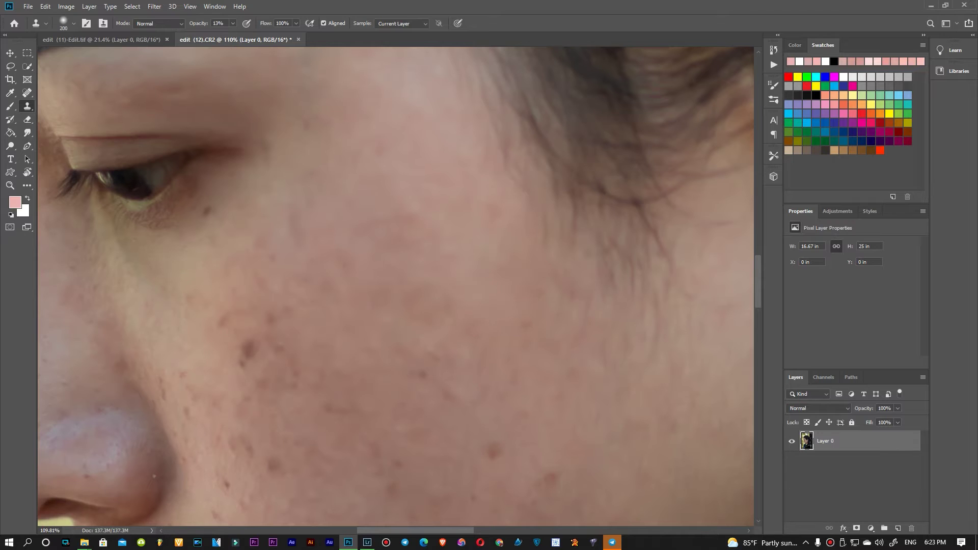
{"action": "left_click_drag", "start_coordinate": [449, 257], "coordinate": [485, 140]}
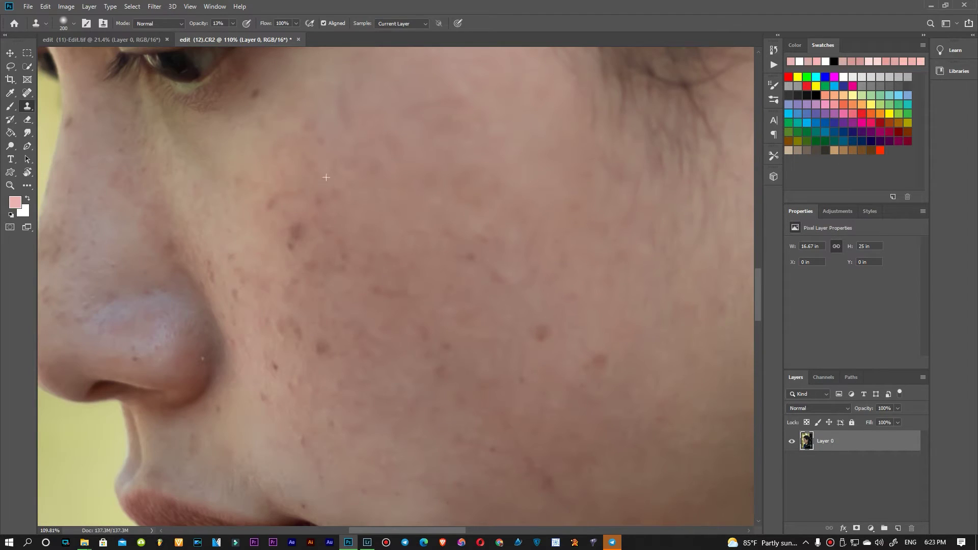
{"action": "left_click_drag", "start_coordinate": [203, 360], "coordinate": [55, 237]}
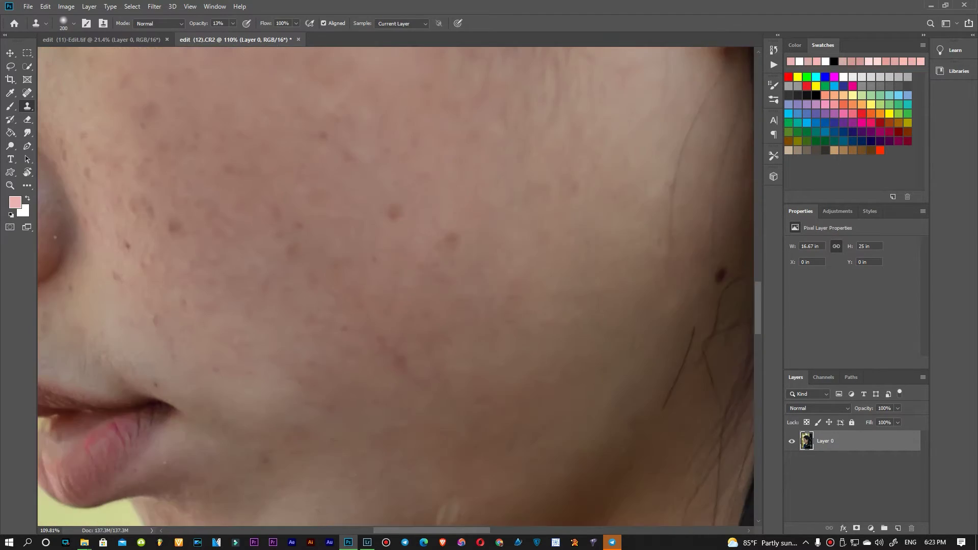
{"action": "key", "text": "bracketright"}
{"action": "key", "text": "bracketright"}
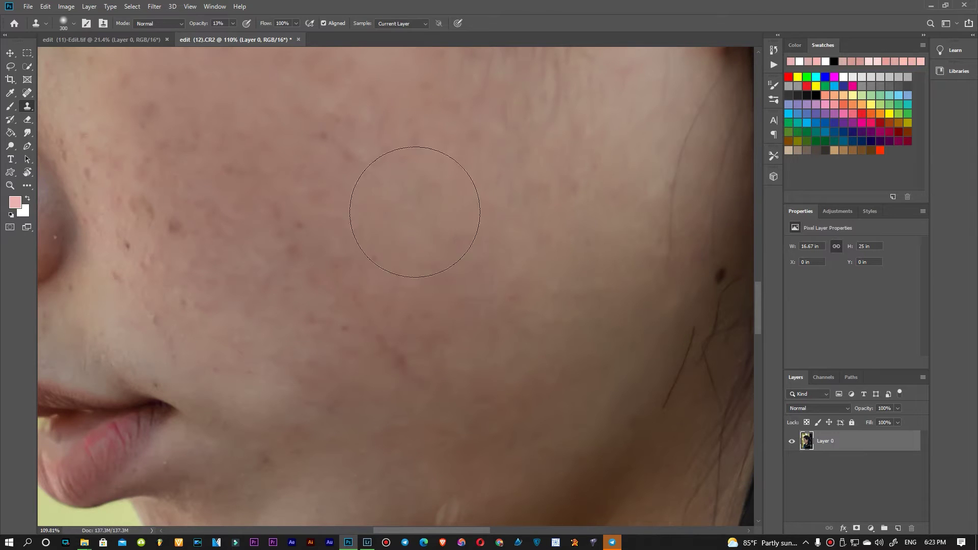
{"action": "left_click_drag", "start_coordinate": [510, 214], "coordinate": [525, 315]}
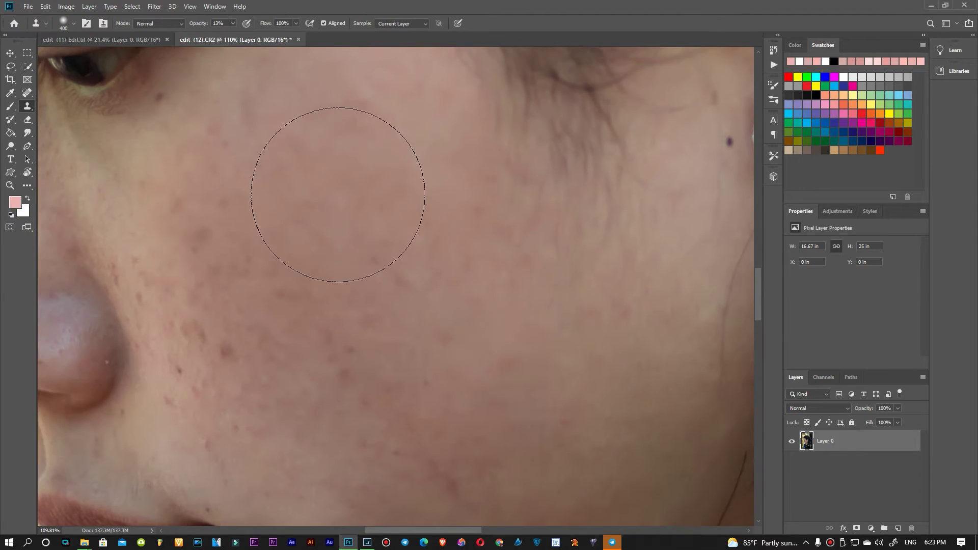
{"action": "key", "text": "bracketright"}
Blend the light jaw patch beside the chin with a 175-size, 13%-opacity clone stamp
{"action": "scroll", "coordinate": [370, 273], "scroll_direction": "down", "scroll_amount": 5}
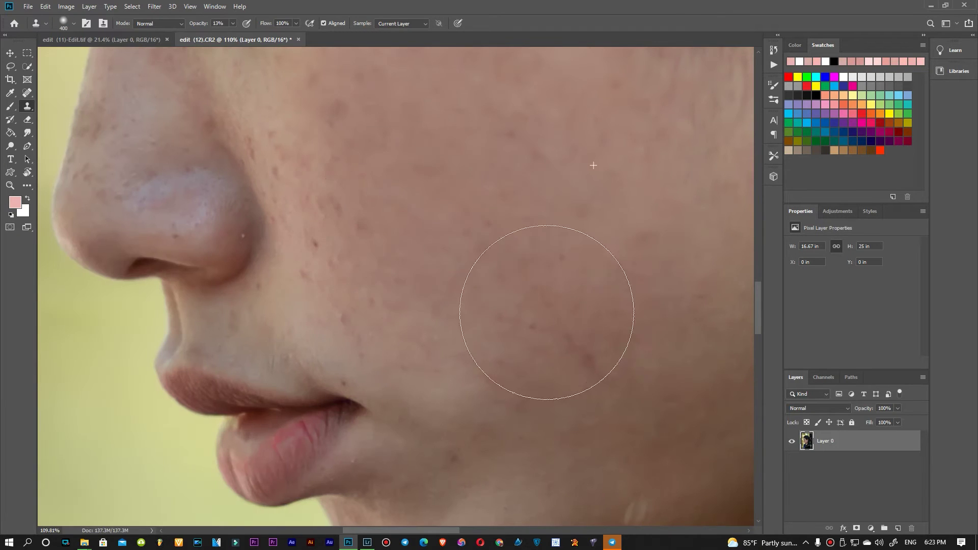
{"action": "scroll", "coordinate": [547, 311], "scroll_direction": "down", "scroll_amount": 3}
{"action": "scroll", "coordinate": [387, 275], "scroll_direction": "up", "scroll_amount": 3}
{"action": "scroll", "coordinate": [579, 240], "scroll_direction": "down", "scroll_amount": 6}
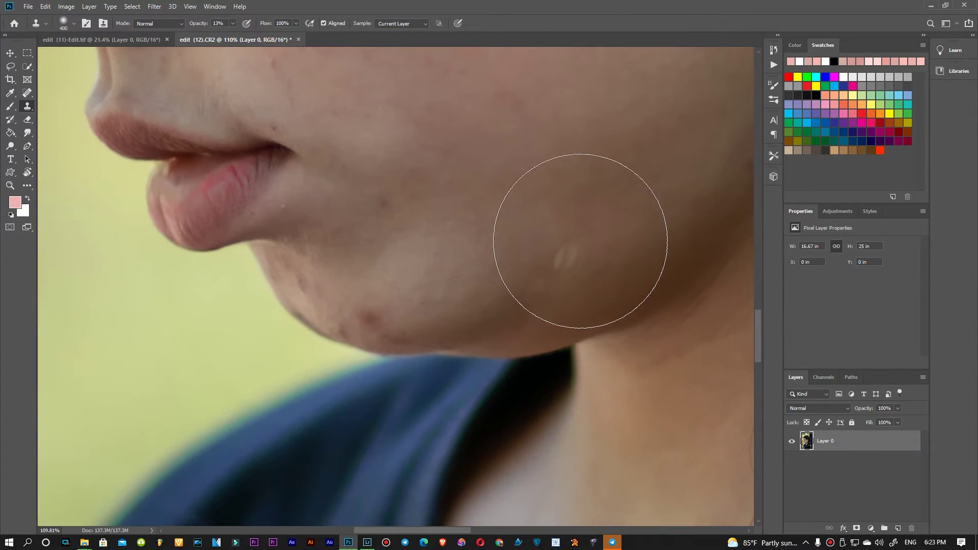
{"action": "key", "text": "bracketleft"}
{"action": "key", "text": "bracketleft"}
{"action": "key", "text": "bracketleft"}
{"action": "left_click", "coordinate": [658, 253]}
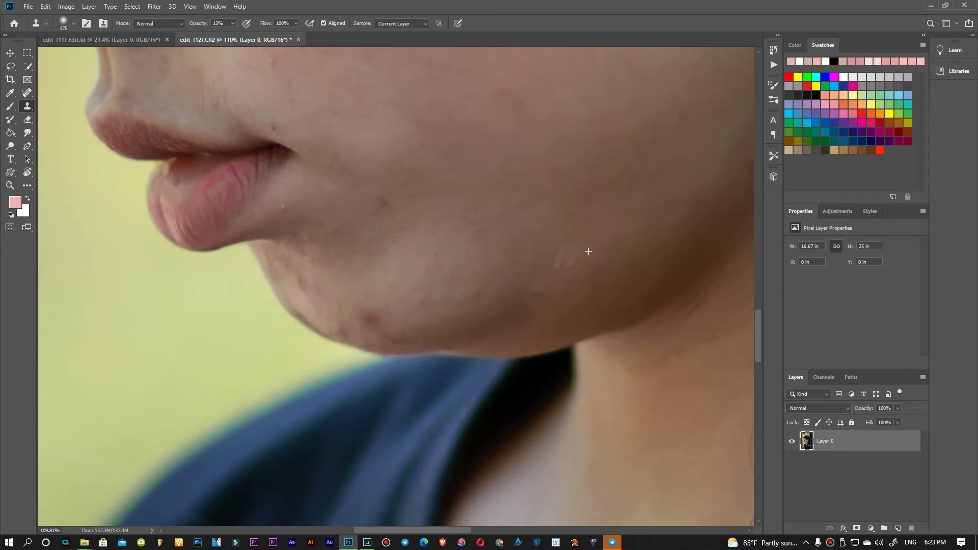
{"action": "scroll", "coordinate": [341, 355], "scroll_direction": "up", "scroll_amount": 3}
Set the Clone Stamp brush to about 90 and its opacity to 15%
{"action": "scroll", "coordinate": [341, 355], "scroll_direction": "up", "scroll_amount": 3}
{"action": "key", "text": "bracketleft"}
{"action": "key", "text": "bracketleft"}
{"action": "key", "text": "bracketleft"}
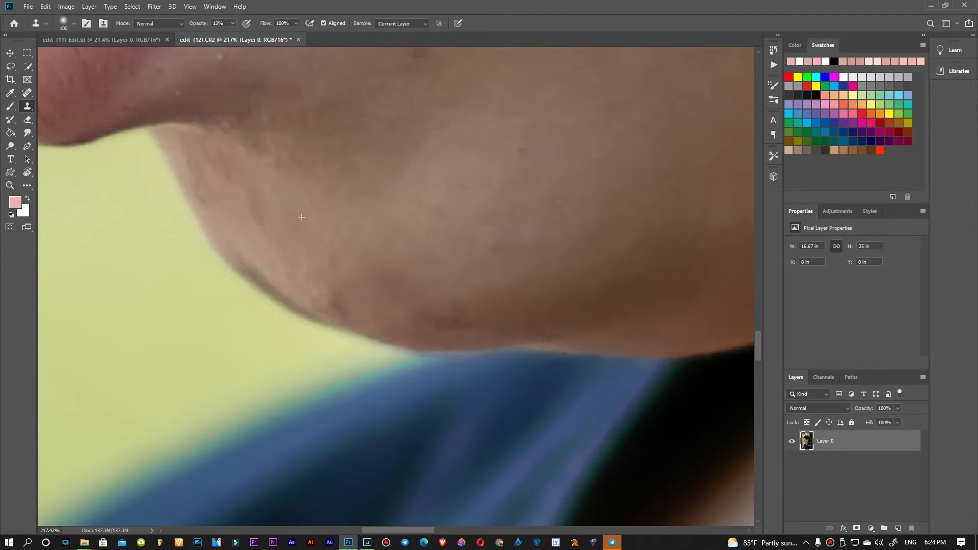
{"action": "key", "text": "alt"}
{"action": "key", "text": "bracketleft"}
{"action": "key", "text": "bracketleft"}
{"action": "key", "text": "bracketleft"}
{"action": "scroll", "coordinate": [268, 349], "scroll_direction": "up", "scroll_amount": 4}
{"action": "scroll", "coordinate": [268, 349], "scroll_direction": "up", "scroll_amount": 3}
{"action": "scroll", "coordinate": [234, 392], "scroll_direction": "up", "scroll_amount": 1}
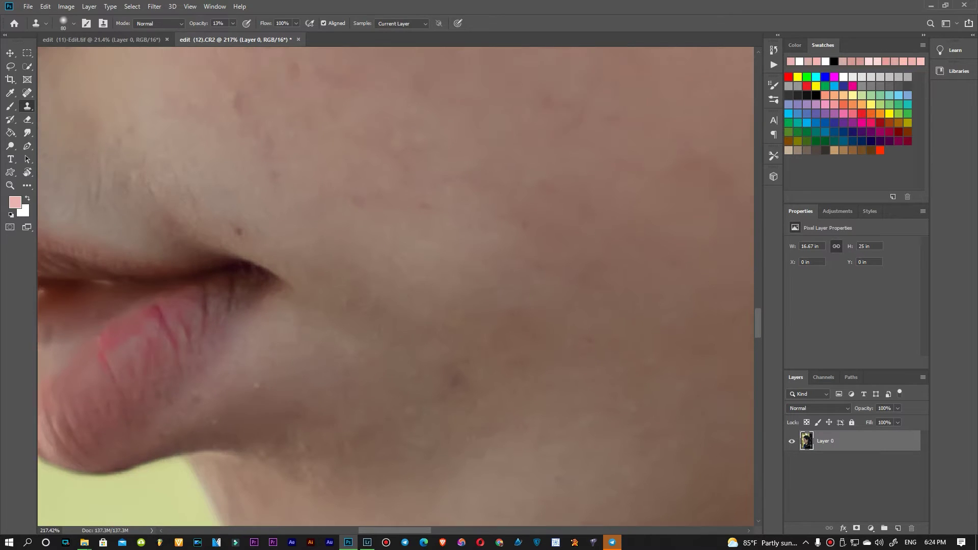
{"action": "scroll", "coordinate": [395, 286], "scroll_direction": "up", "scroll_amount": 5}
{"action": "scroll", "coordinate": [395, 286], "scroll_direction": "left", "scroll_amount": 4}
{"action": "key", "text": "bracketright"}
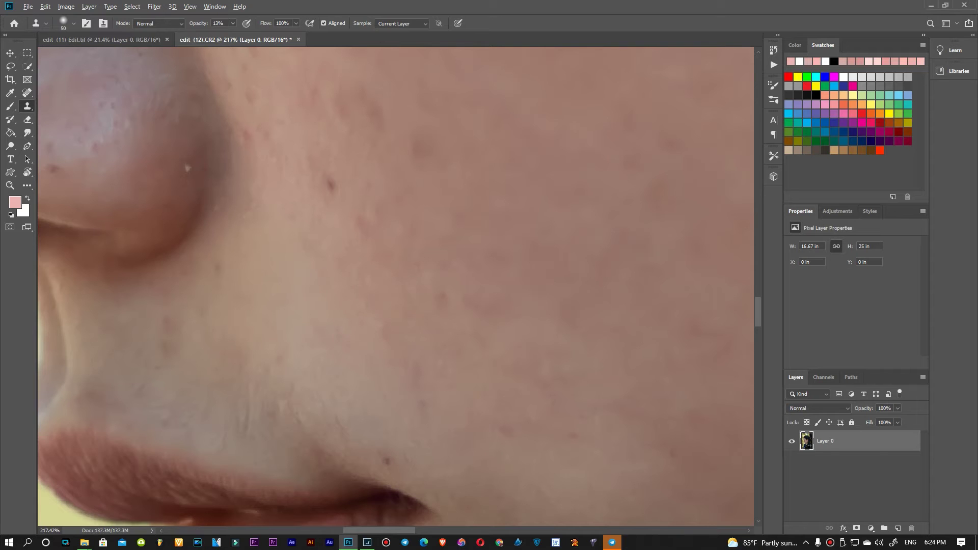
{"action": "left_click_drag", "start_coordinate": [233, 23], "coordinate": [235, 37]}
Stroke over the cheek blemishes and soften the bright nose-tip highlight with 60–80 brushes
{"action": "scroll", "coordinate": [395, 287], "scroll_direction": "up", "scroll_amount": 3}
{"action": "scroll", "coordinate": [395, 287], "scroll_direction": "left", "scroll_amount": 2}
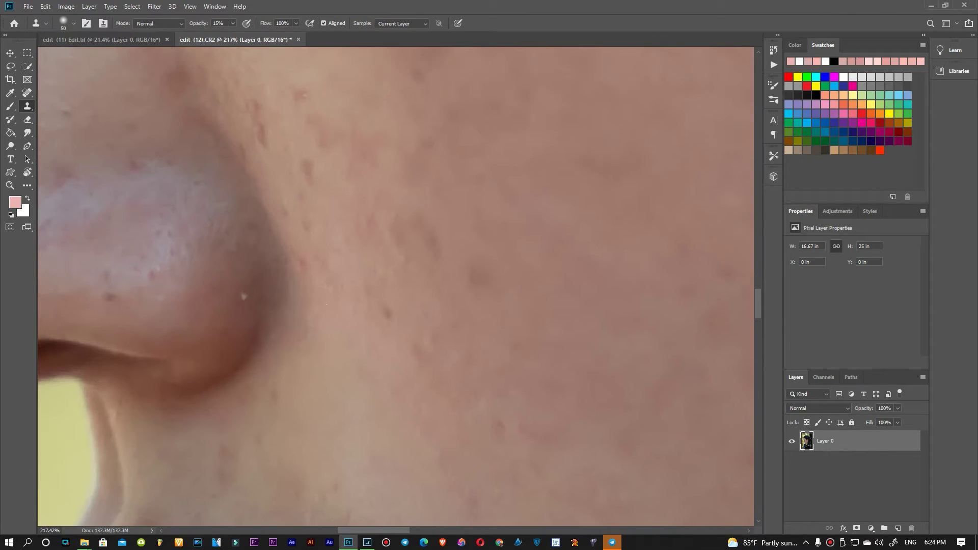
{"action": "scroll", "coordinate": [392, 287], "scroll_direction": "down", "scroll_amount": 2}
{"action": "scroll", "coordinate": [392, 287], "scroll_direction": "right", "scroll_amount": 1}
{"action": "scroll", "coordinate": [395, 286], "scroll_direction": "up", "scroll_amount": 5}
{"action": "scroll", "coordinate": [395, 286], "scroll_direction": "right", "scroll_amount": 1}
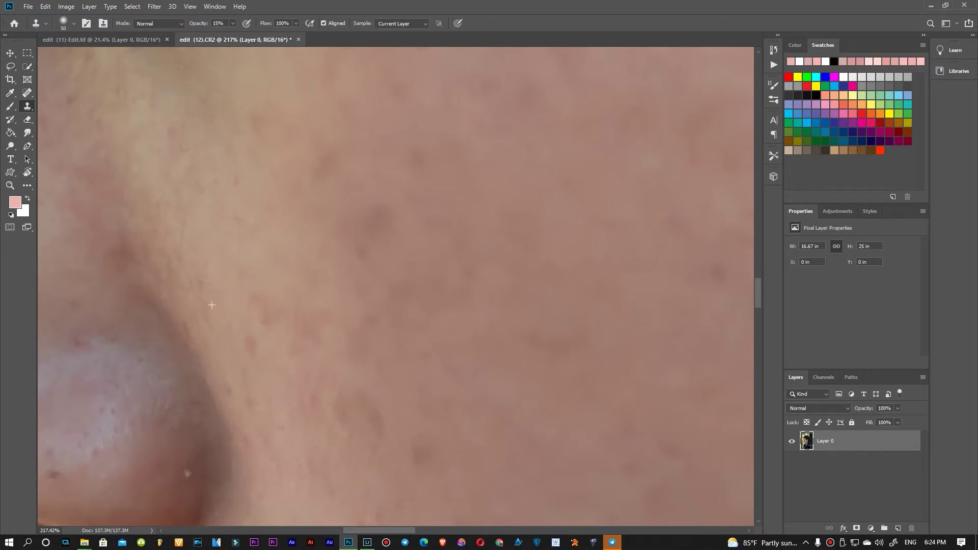
{"action": "key", "text": "bracketright"}
{"action": "scroll", "coordinate": [270, 279], "scroll_direction": "up", "scroll_amount": 3}
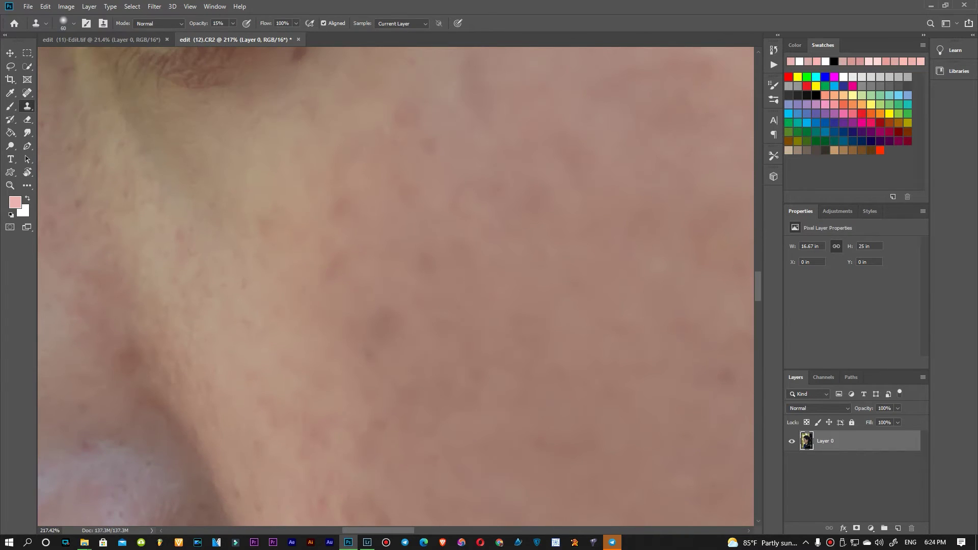
{"action": "scroll", "coordinate": [191, 455], "scroll_direction": "down", "scroll_amount": 3}
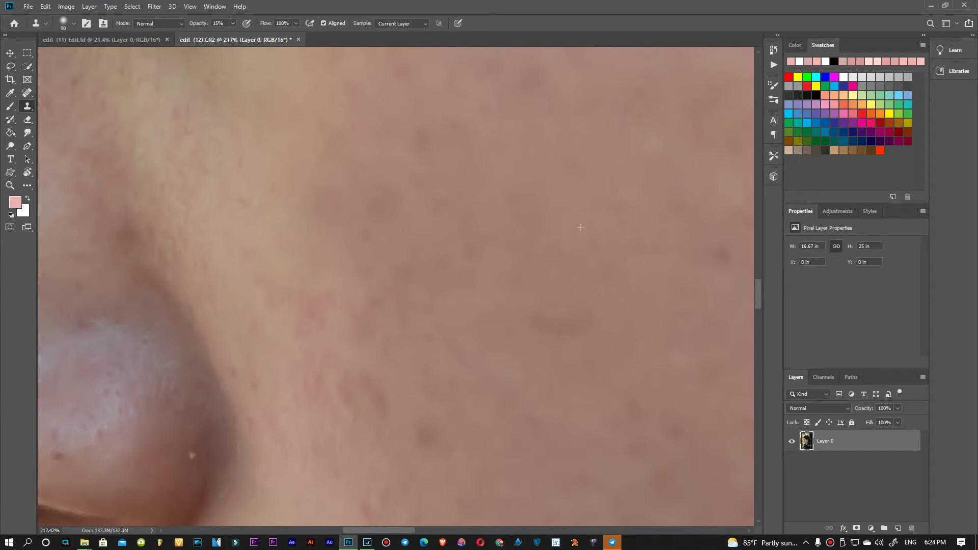
{"action": "scroll", "coordinate": [510, 250], "scroll_direction": "left", "scroll_amount": 8}
{"action": "scroll", "coordinate": [425, 275], "scroll_direction": "up", "scroll_amount": 3}
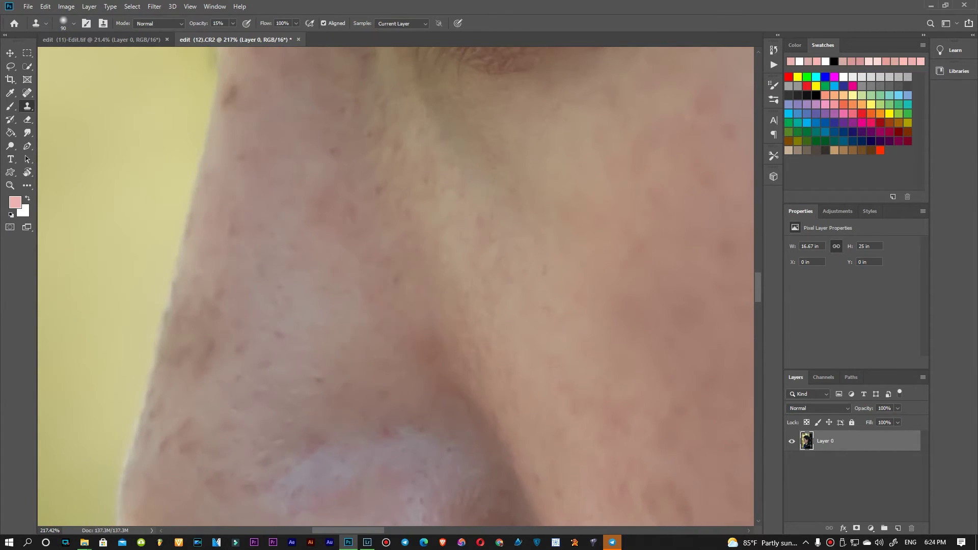
{"action": "scroll", "coordinate": [395, 285], "scroll_direction": "up", "scroll_amount": 2}
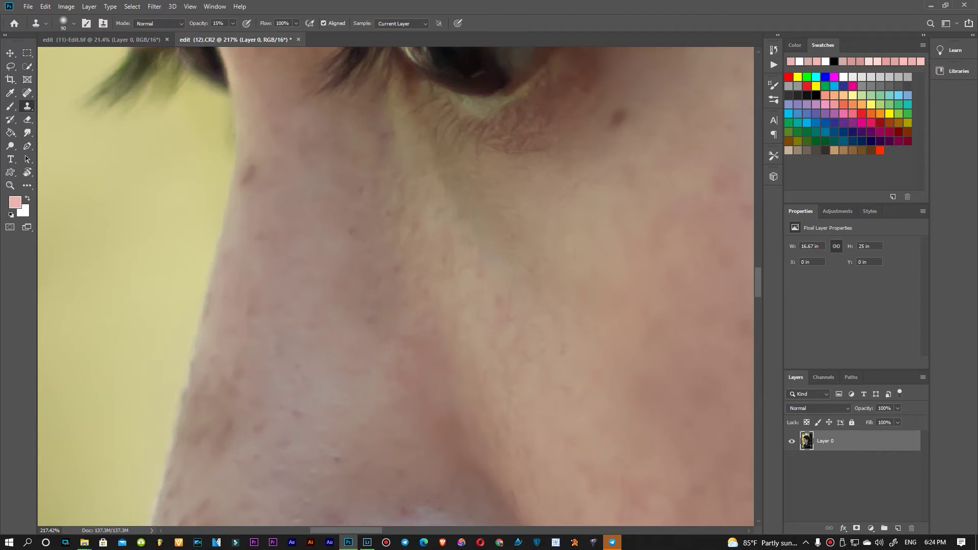
{"action": "scroll", "coordinate": [528, 477], "scroll_direction": "down", "scroll_amount": 2}
{"action": "scroll", "coordinate": [527, 477], "scroll_direction": "down", "scroll_amount": 2}
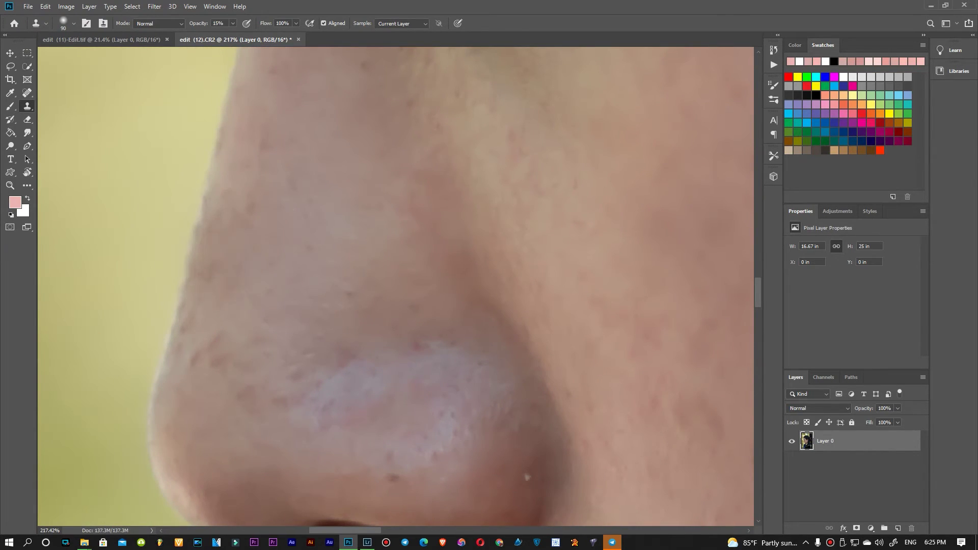
{"action": "scroll", "coordinate": [528, 477], "scroll_direction": "up", "scroll_amount": 2}
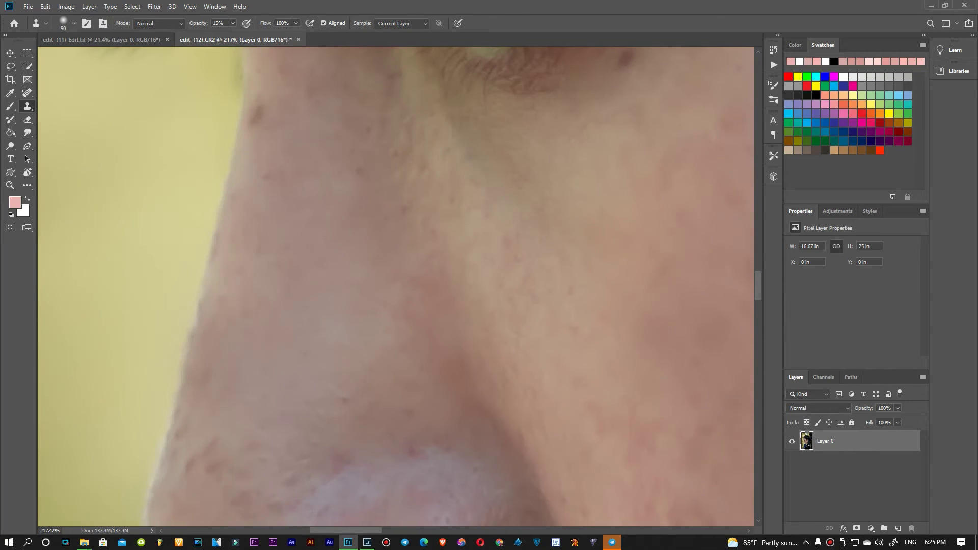
{"action": "scroll", "coordinate": [315, 132], "scroll_direction": "down", "scroll_amount": 2}
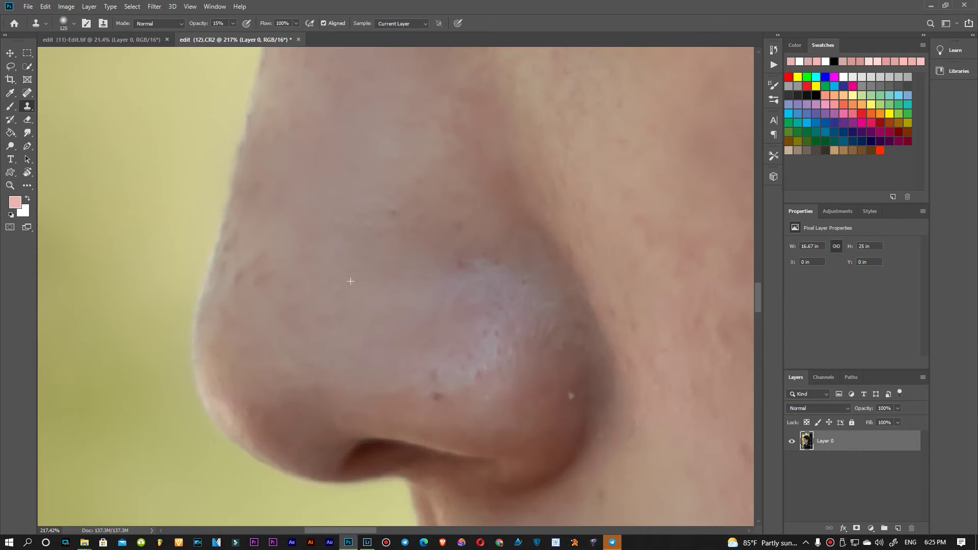
{"action": "key", "text": "bracketleft"}
{"action": "key", "text": "bracketleft"}
{"action": "key", "text": "bracketleft"}
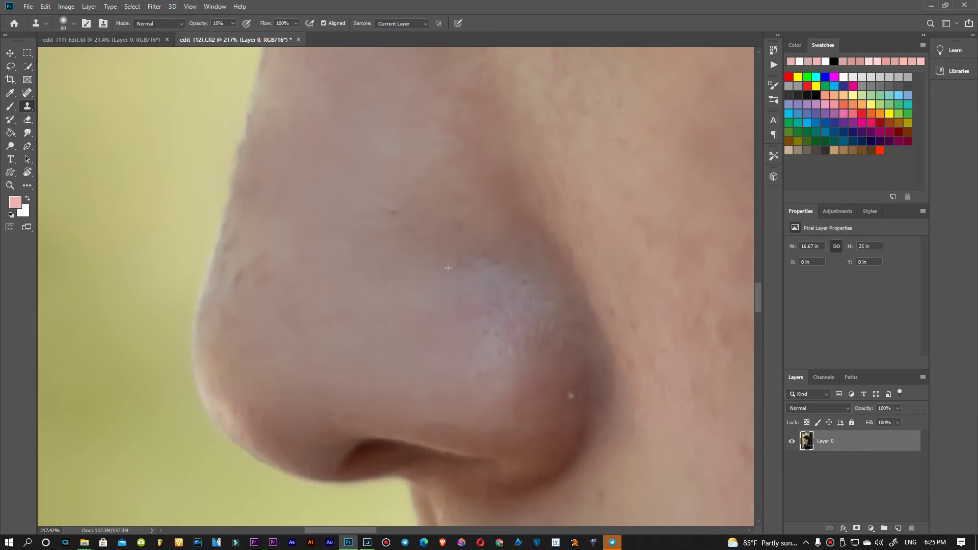
{"action": "left_click_drag", "start_coordinate": [430, 244], "coordinate": [461, 262]}
{"action": "left_click_drag", "start_coordinate": [505, 316], "coordinate": [785, 489]}
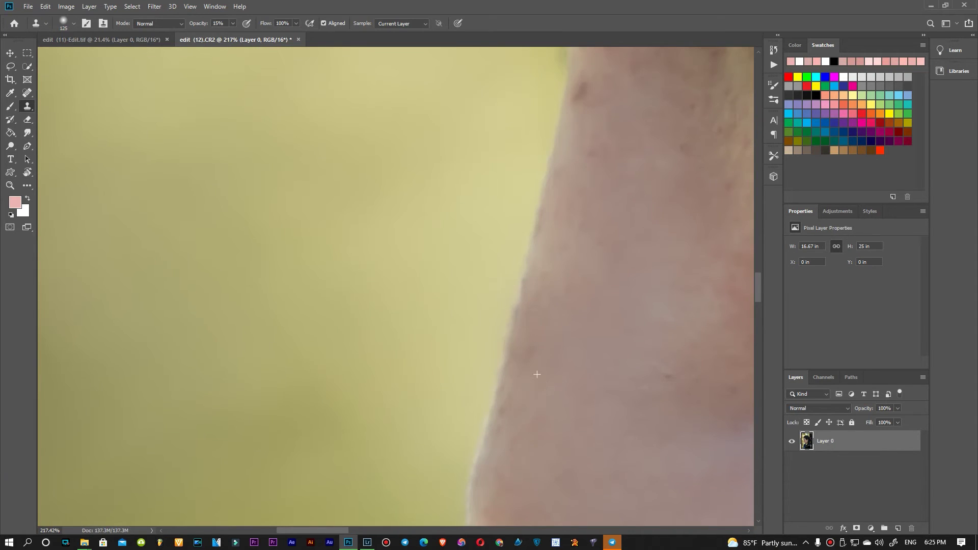
{"action": "scroll", "coordinate": [537, 375], "scroll_direction": "up", "scroll_amount": 5}
{"action": "key", "text": "bracketleft"}
{"action": "key", "text": "bracketleft"}
{"action": "key", "text": "bracketleft"}
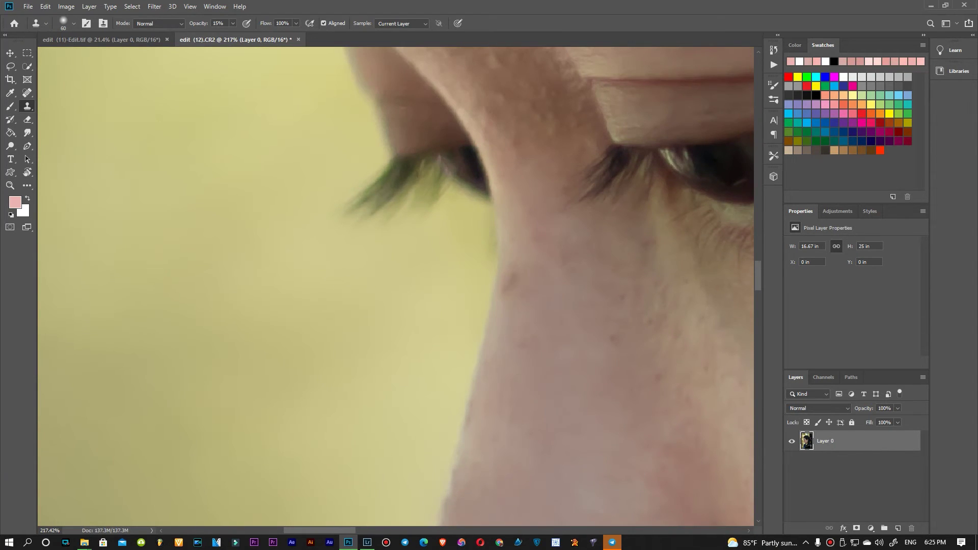
Enlarge the clone brush to 300 and blend blotchy cheek skin near the earring
{"action": "scroll", "coordinate": [519, 336], "scroll_direction": "down", "scroll_amount": 5}
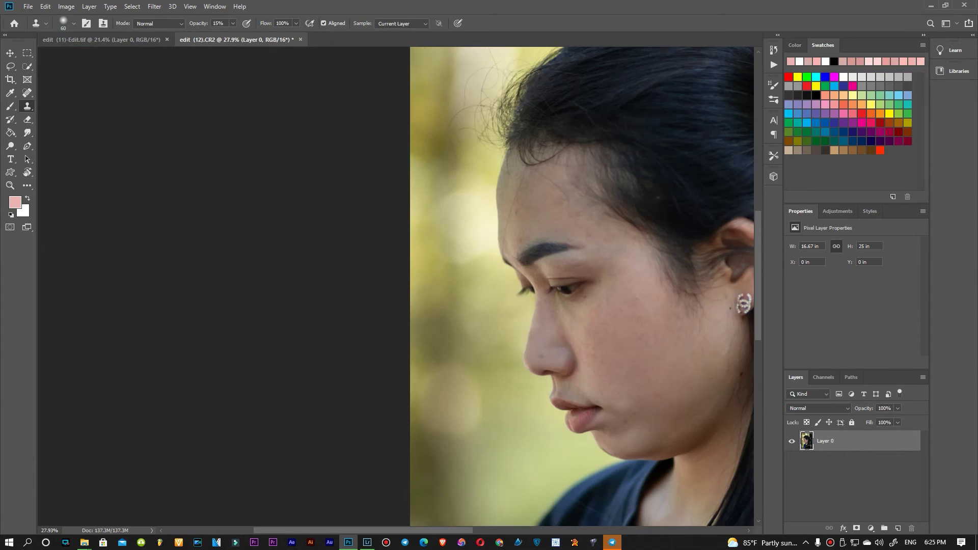
{"action": "scroll", "coordinate": [532, 321], "scroll_direction": "up", "scroll_amount": 2}
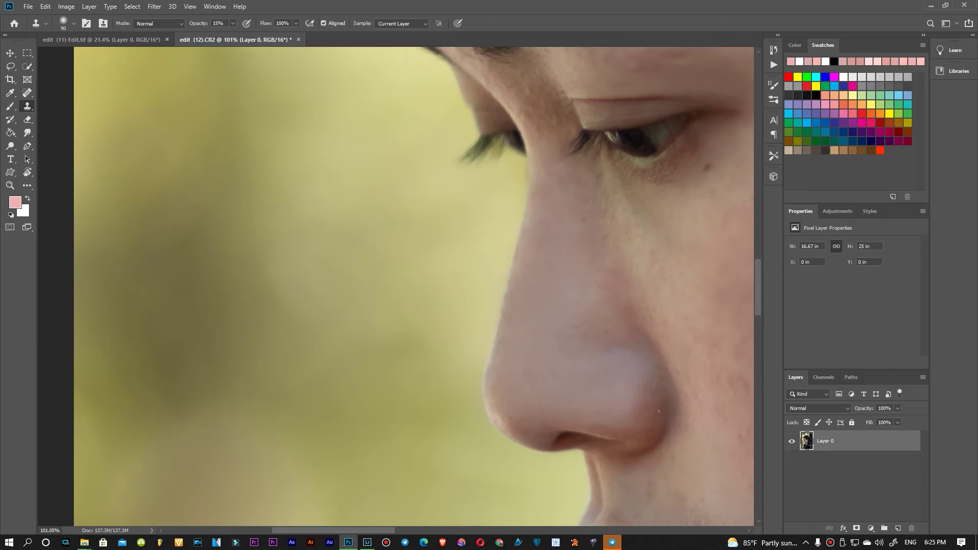
{"action": "scroll", "coordinate": [396, 285], "scroll_direction": "up", "scroll_amount": 3}
{"action": "scroll", "coordinate": [396, 285], "scroll_direction": "right", "scroll_amount": 8}
{"action": "scroll", "coordinate": [395, 285], "scroll_direction": "up", "scroll_amount": 5}
{"action": "scroll", "coordinate": [396, 285], "scroll_direction": "left", "scroll_amount": 5}
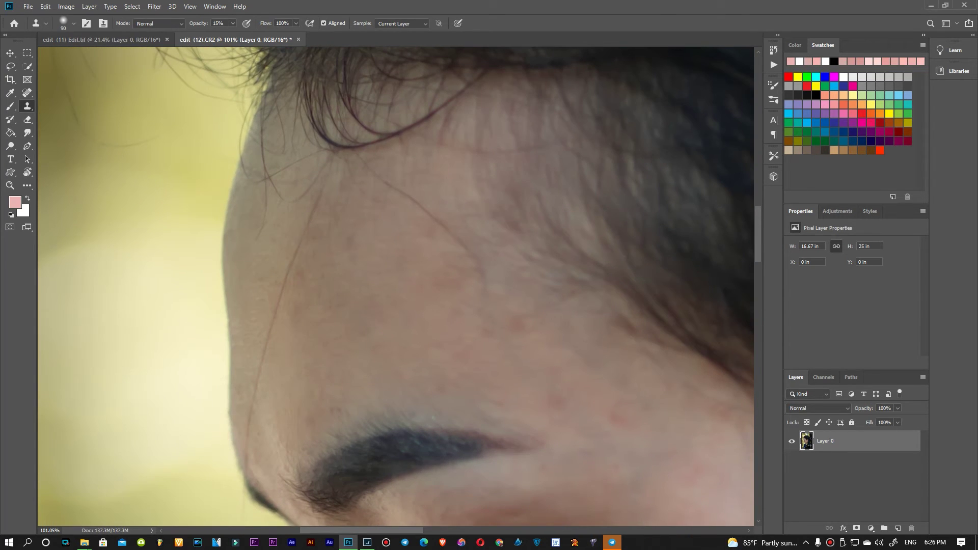
{"action": "scroll", "coordinate": [304, 412], "scroll_direction": "down", "scroll_amount": 3}
{"action": "scroll", "coordinate": [305, 412], "scroll_direction": "right", "scroll_amount": 4}
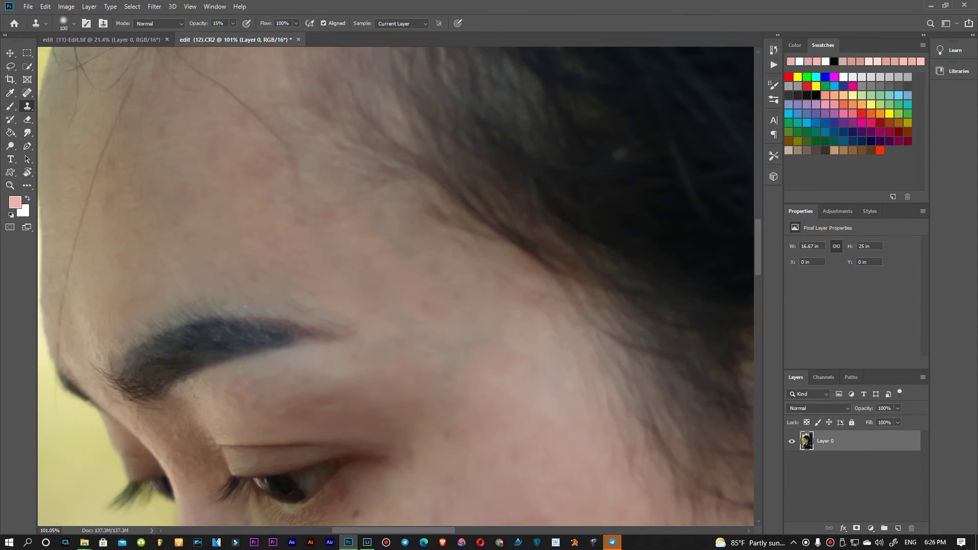
{"action": "scroll", "coordinate": [395, 286], "scroll_direction": "down", "scroll_amount": 4}
{"action": "scroll", "coordinate": [395, 286], "scroll_direction": "down", "scroll_amount": 2}
{"action": "scroll", "coordinate": [395, 285], "scroll_direction": "left", "scroll_amount": 1}
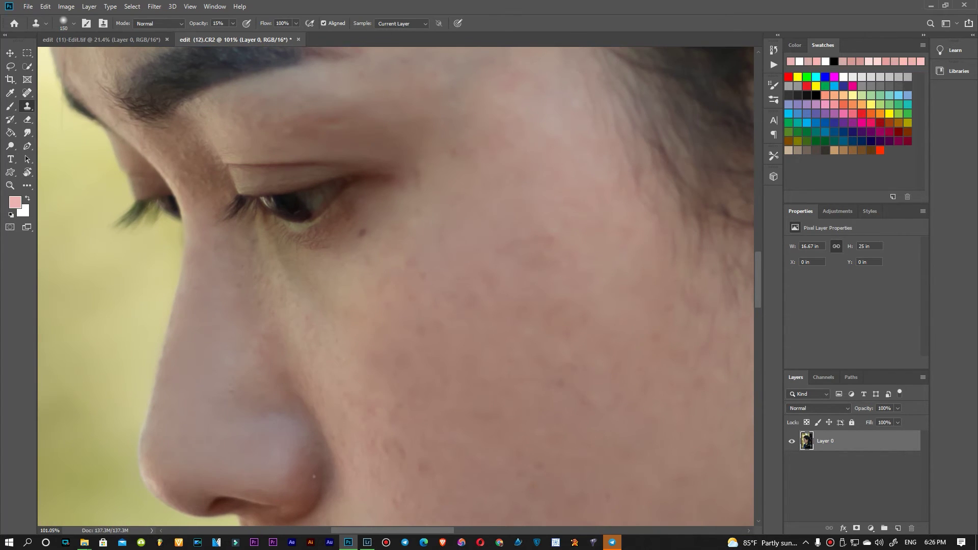
{"action": "scroll", "coordinate": [395, 286], "scroll_direction": "down", "scroll_amount": 5}
{"action": "scroll", "coordinate": [395, 286], "scroll_direction": "left", "scroll_amount": 3}
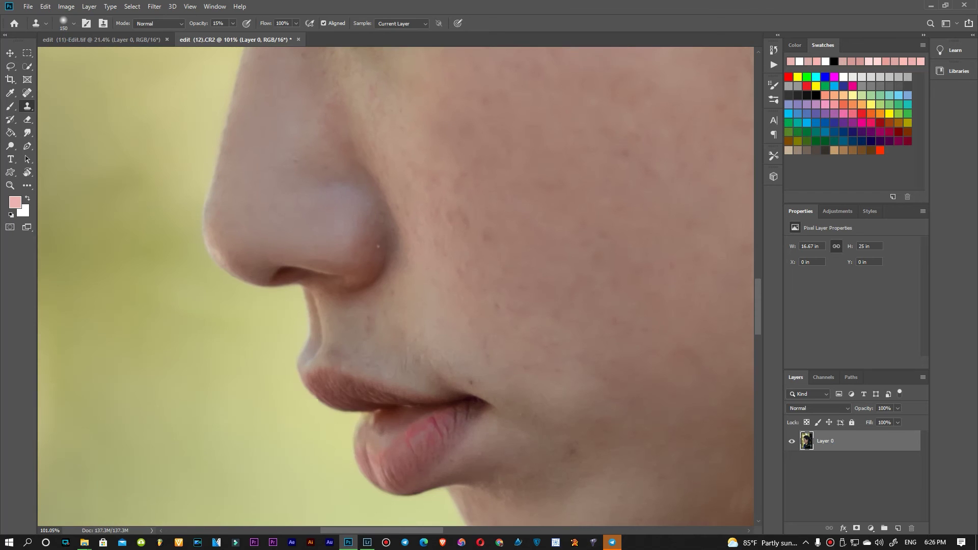
{"action": "scroll", "coordinate": [395, 286], "scroll_direction": "down", "scroll_amount": 3}
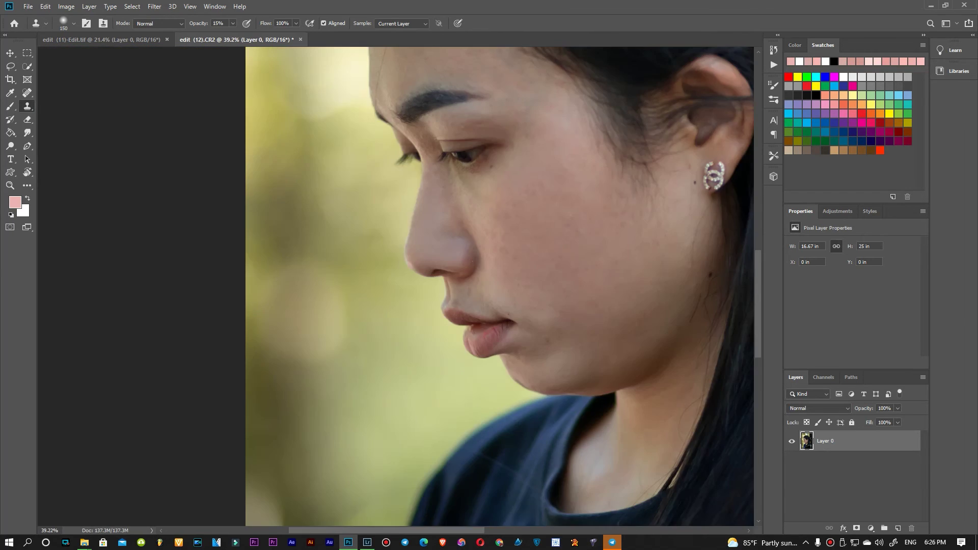
{"action": "scroll", "coordinate": [395, 286], "scroll_direction": "down", "scroll_amount": 2}
{"action": "scroll", "coordinate": [396, 286], "scroll_direction": "up", "scroll_amount": 1}
{"action": "scroll", "coordinate": [396, 286], "scroll_direction": "up", "scroll_amount": 1}
{"action": "scroll", "coordinate": [570, 306], "scroll_direction": "up", "scroll_amount": 3}
{"action": "key", "text": "bracketright"}
{"action": "key", "text": "bracketright"}
{"action": "key", "text": "bracketright"}
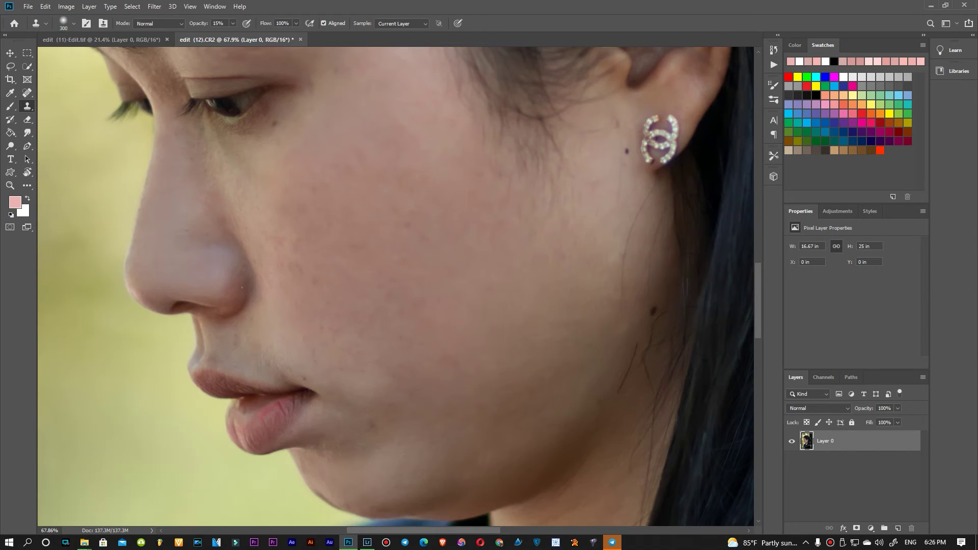
{"action": "left_click", "coordinate": [590, 258]}
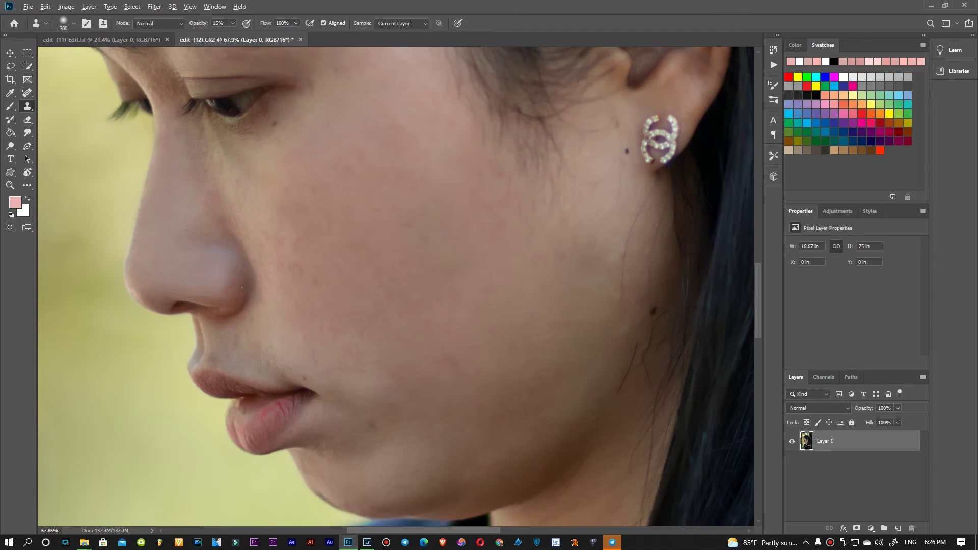
{"action": "scroll", "coordinate": [486, 304], "scroll_direction": "down", "scroll_amount": 7}
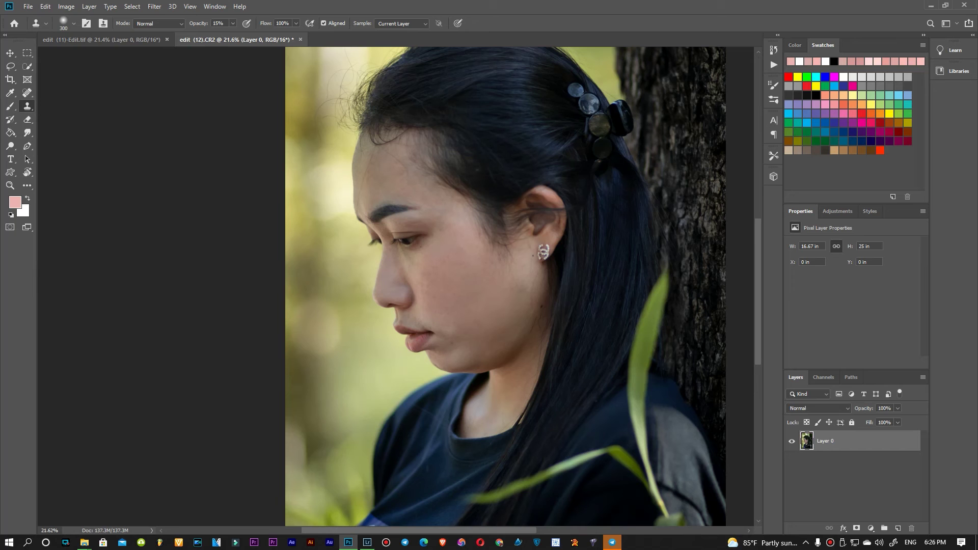
Apply a Levels adjustment with the midtone set to 0.95
{"action": "scroll", "coordinate": [458, 366], "scroll_direction": "up", "scroll_amount": 2}
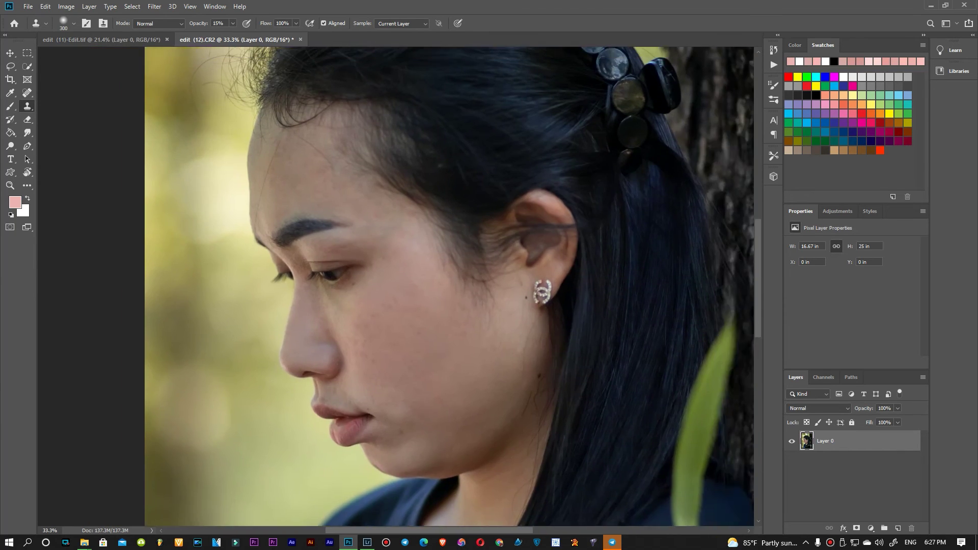
{"action": "scroll", "coordinate": [334, 311], "scroll_direction": "down", "scroll_amount": 3}
{"action": "scroll", "coordinate": [306, 290], "scroll_direction": "down", "scroll_amount": 2}
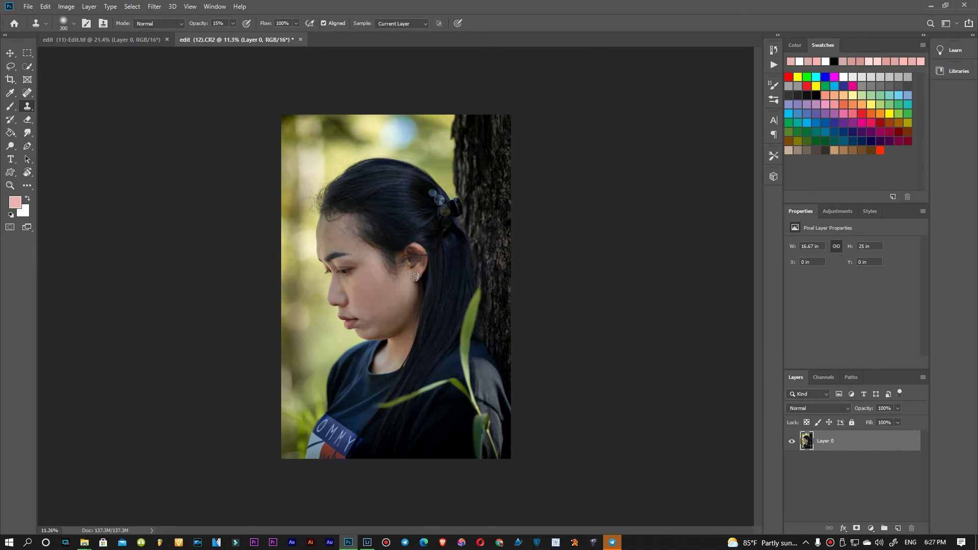
{"action": "key", "text": "ctrl+l"}
{"action": "mouse_move", "coordinate": [796, 293]}
{"action": "left_mouse_down"}
{"action": "mouse_move", "coordinate": [780, 293]}
{"action": "mouse_move", "coordinate": [796, 292]}
{"action": "left_mouse_up"}
{"action": "left_click_drag", "start_coordinate": [731, 293], "coordinate": [731, 293]}
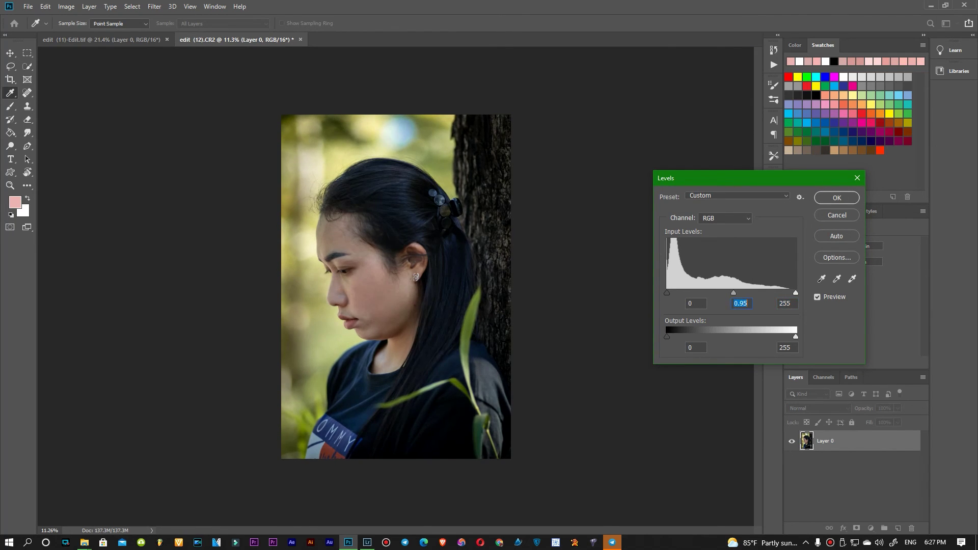
{"action": "key", "text": "Return"}
Darken the shadows slightly with Curves and save the image as edit (12)-Edit.tif
{"action": "key", "text": "ctrl+m"}
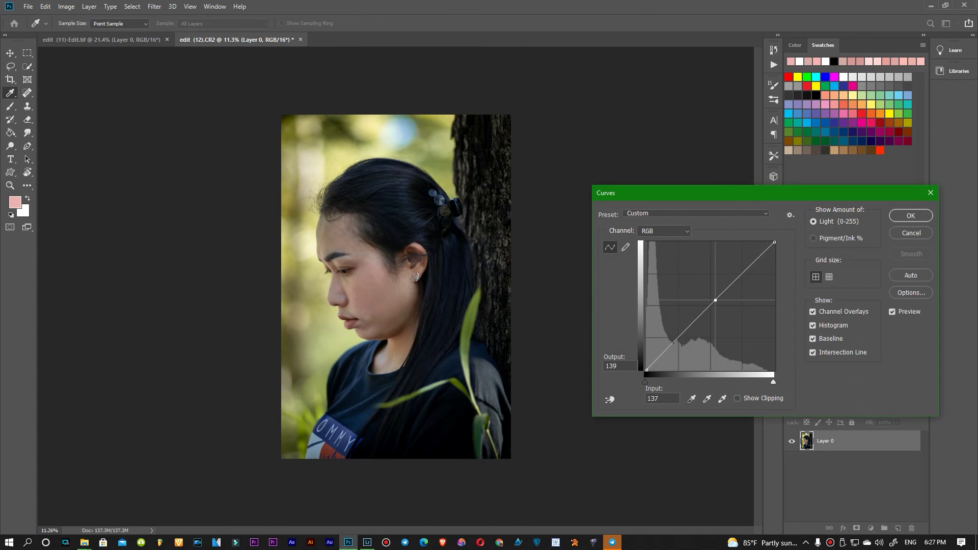
{"action": "mouse_move", "coordinate": [714, 305]}
{"action": "left_mouse_down"}
{"action": "mouse_move", "coordinate": [712, 280]}
{"action": "mouse_move", "coordinate": [680, 333]}
{"action": "left_mouse_up"}
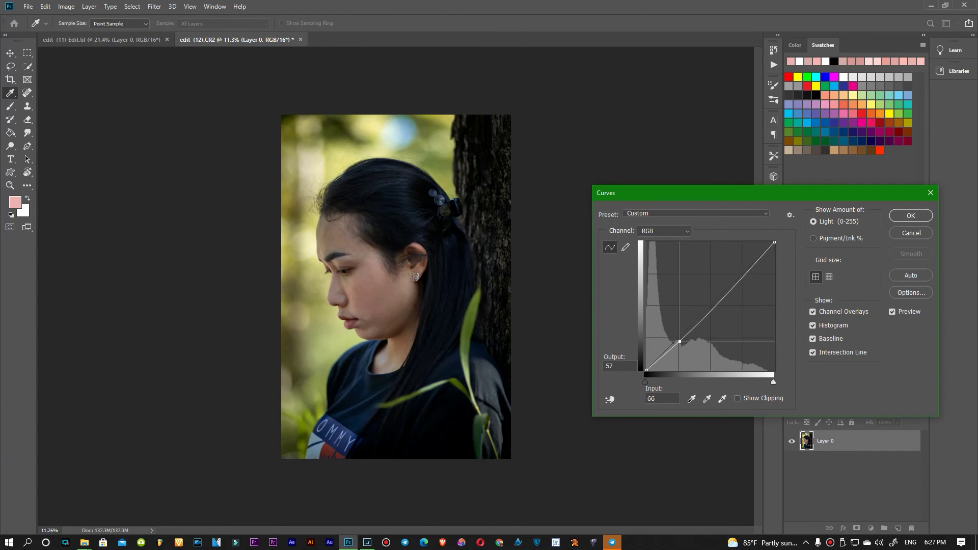
{"action": "key", "text": "Return"}
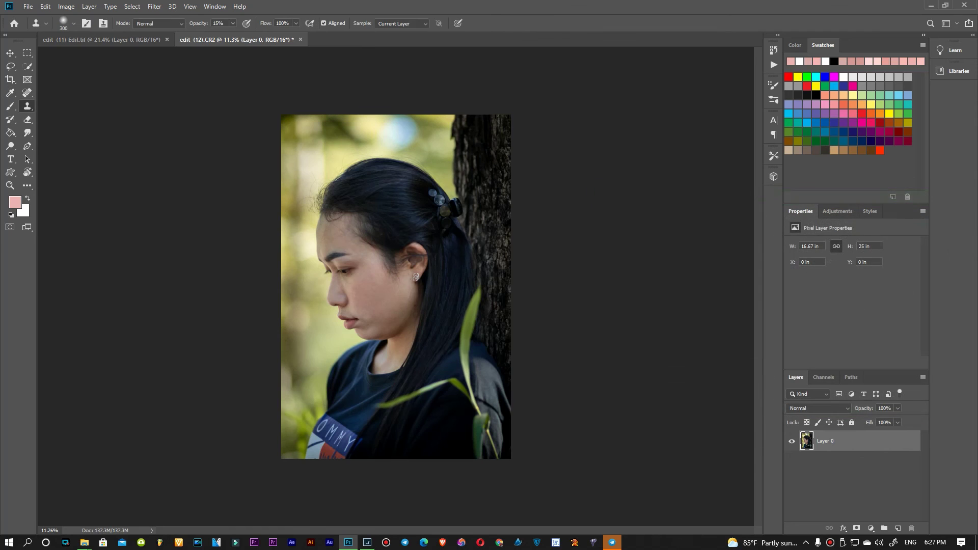
{"action": "key", "text": "ctrl+s"}
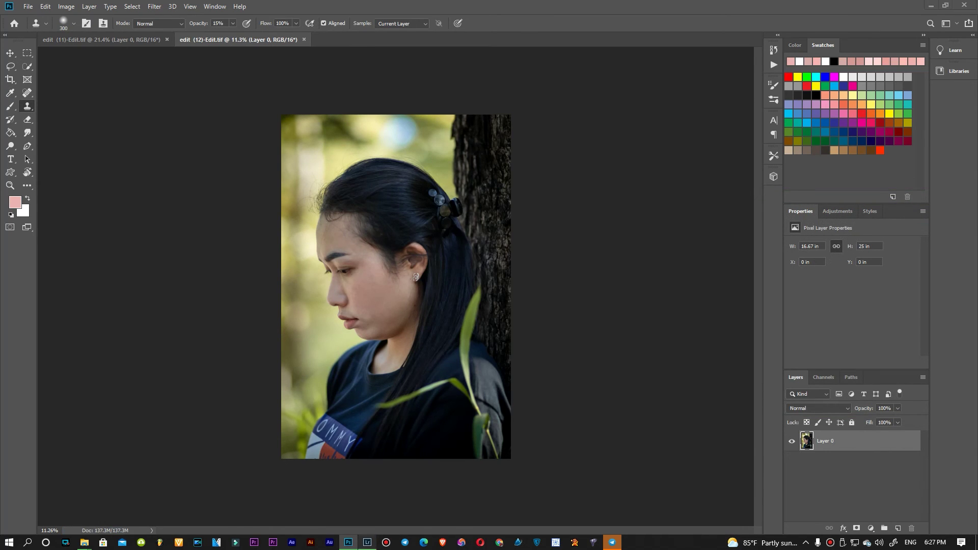
{"action": "left_click", "coordinate": [367, 542]}
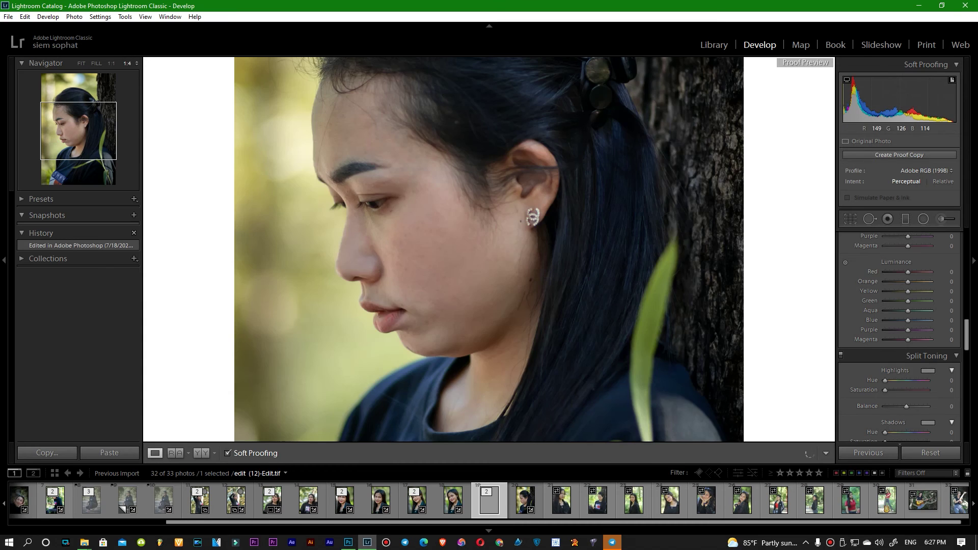
Set Texture to -5 and add a midpoint to the Tone Curve
{"action": "key", "text": "z"}
{"action": "type", "text": "-5"}
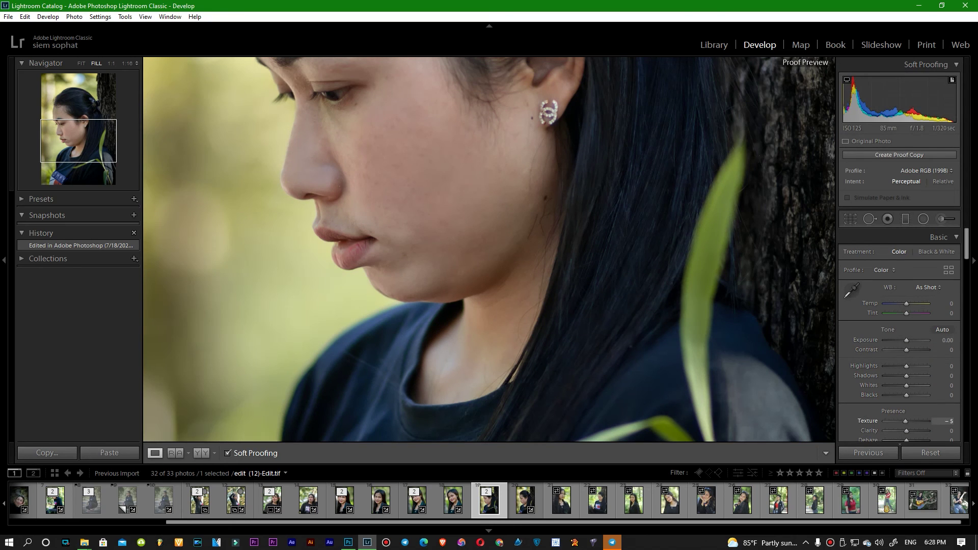
{"action": "key", "text": "Return"}
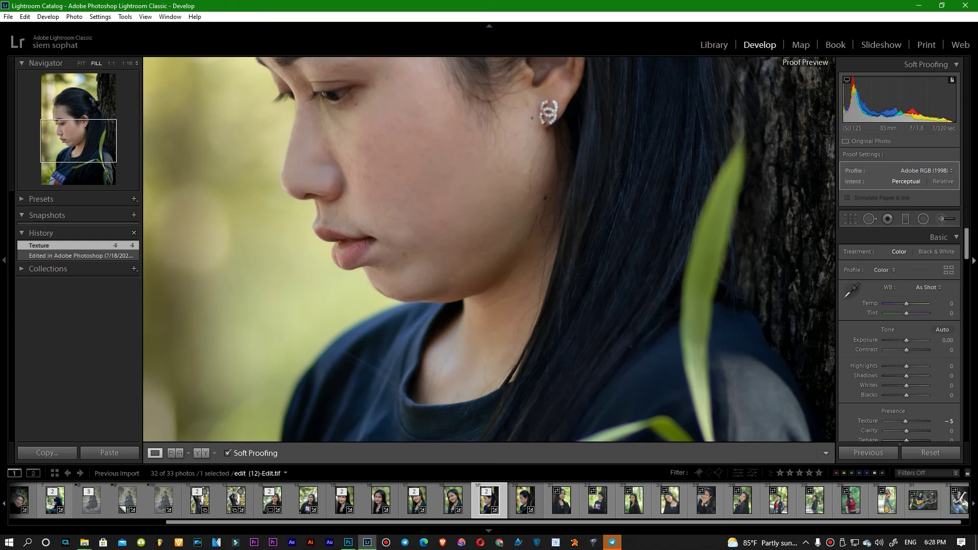
{"action": "scroll", "coordinate": [899, 331], "scroll_direction": "down", "scroll_amount": 5}
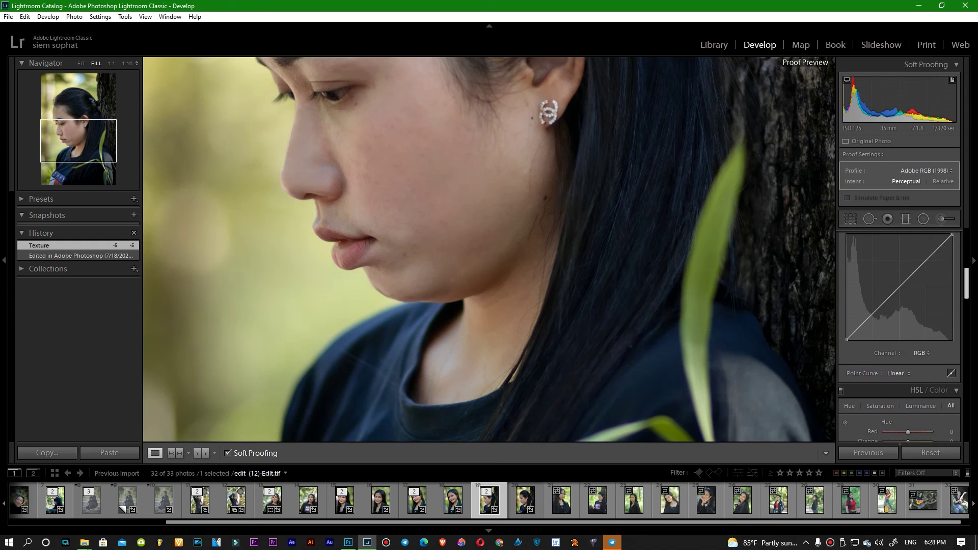
{"action": "left_click", "coordinate": [901, 282]}
Add a -14 post-crop vignette with midpoint 63 and view Before/After side by side
{"action": "key", "text": "ctrl+minus"}
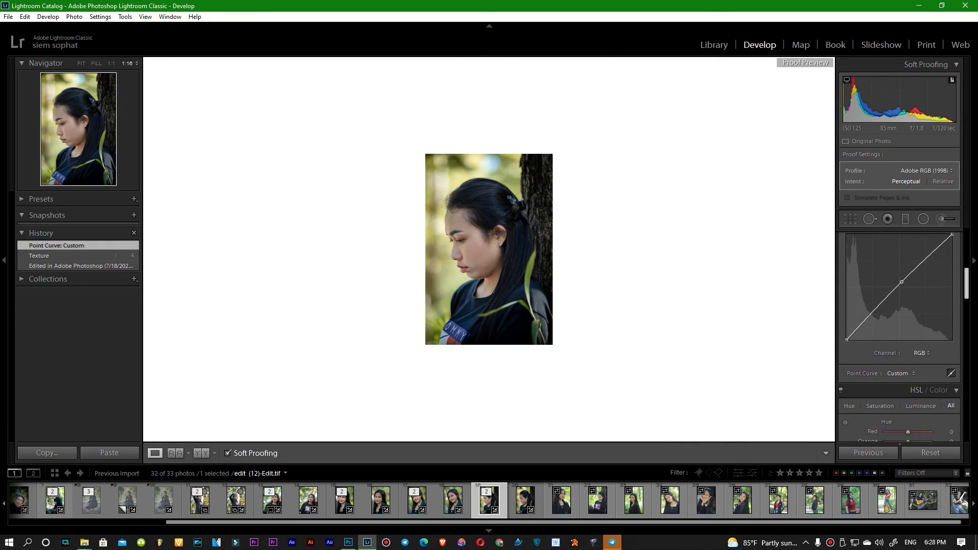
{"action": "scroll", "coordinate": [899, 331], "scroll_direction": "down", "scroll_amount": 10}
{"action": "left_click_drag", "start_coordinate": [906, 330], "coordinate": [901, 340]}
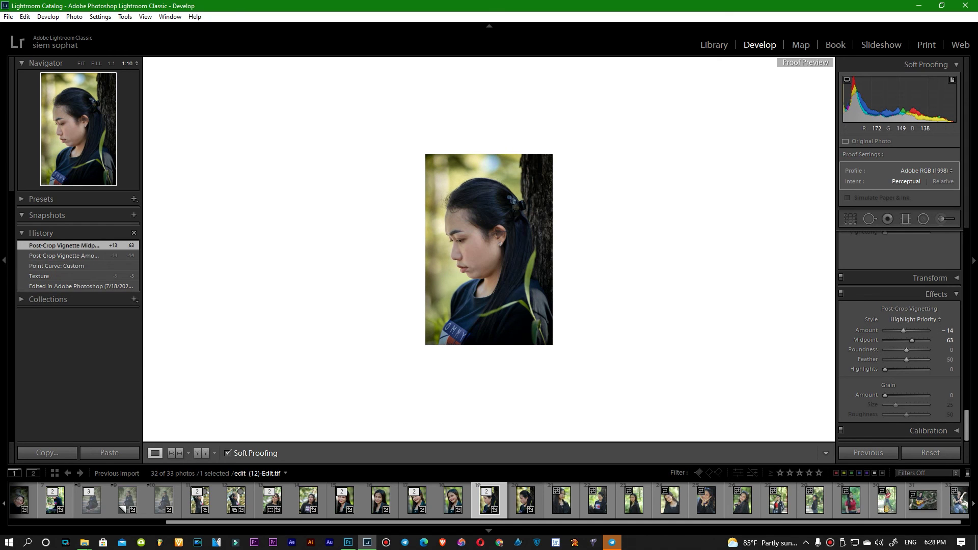
{"action": "key", "text": "z"}
{"action": "key", "text": "r"}
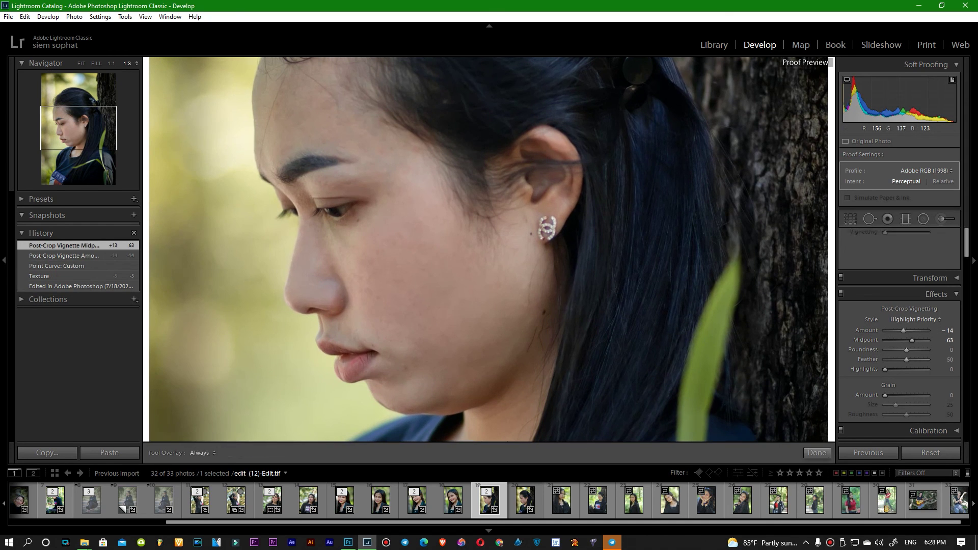
{"action": "key", "text": "y"}
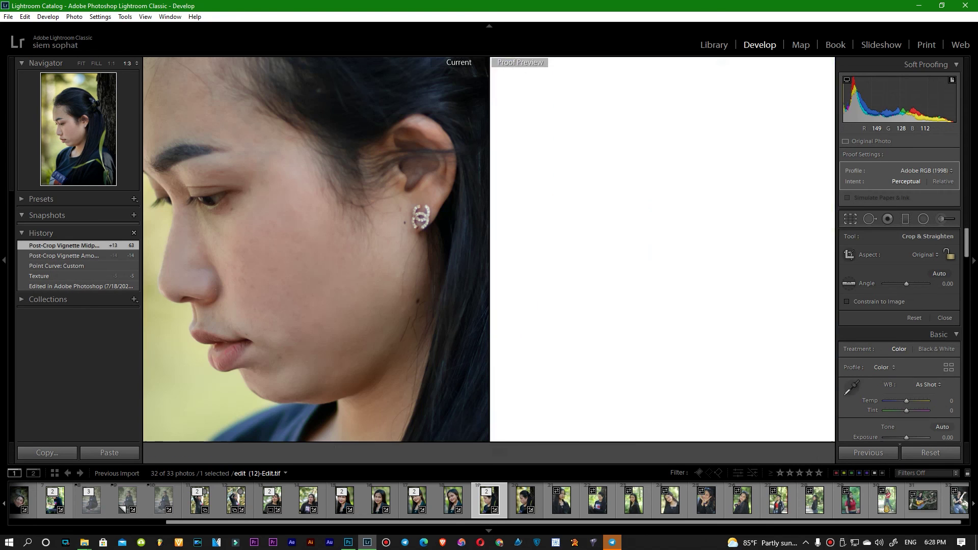
{"action": "key", "text": "ctrl+minus"}
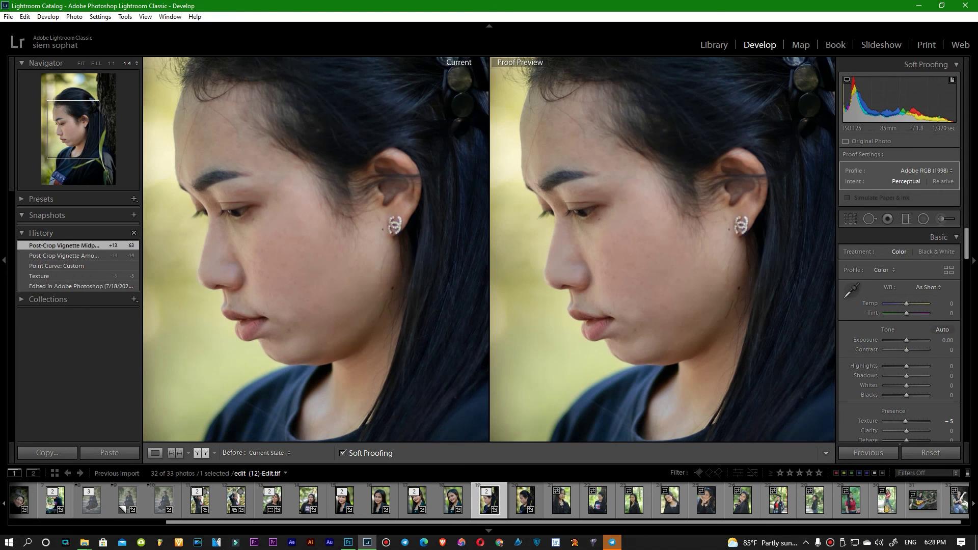